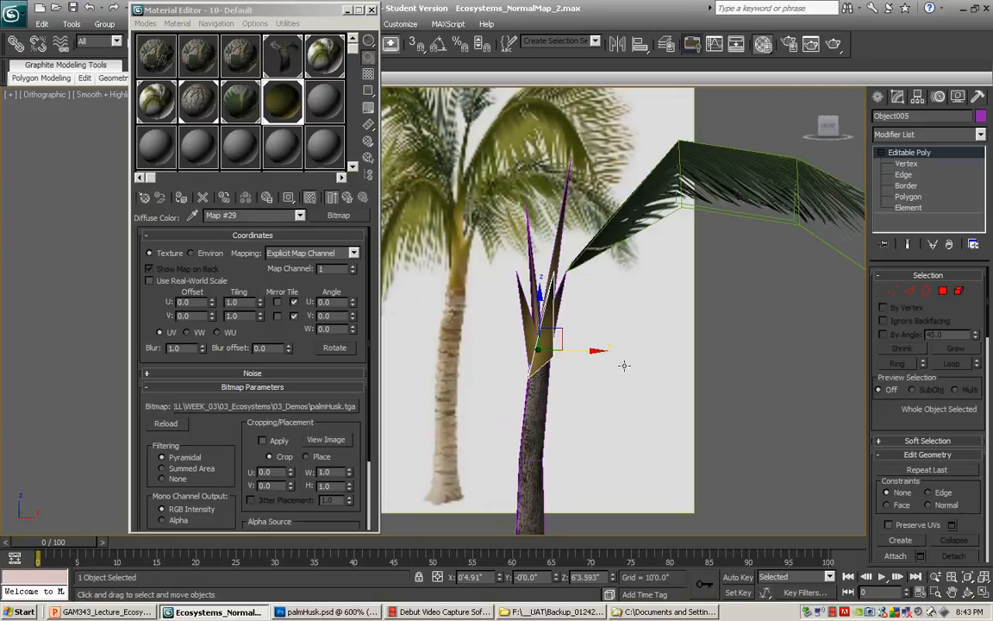
- Try sliding the selected husk piece sideways off the trunk along the X axis, and undo the move
middle_click_drag(624, 365, 634, 411)
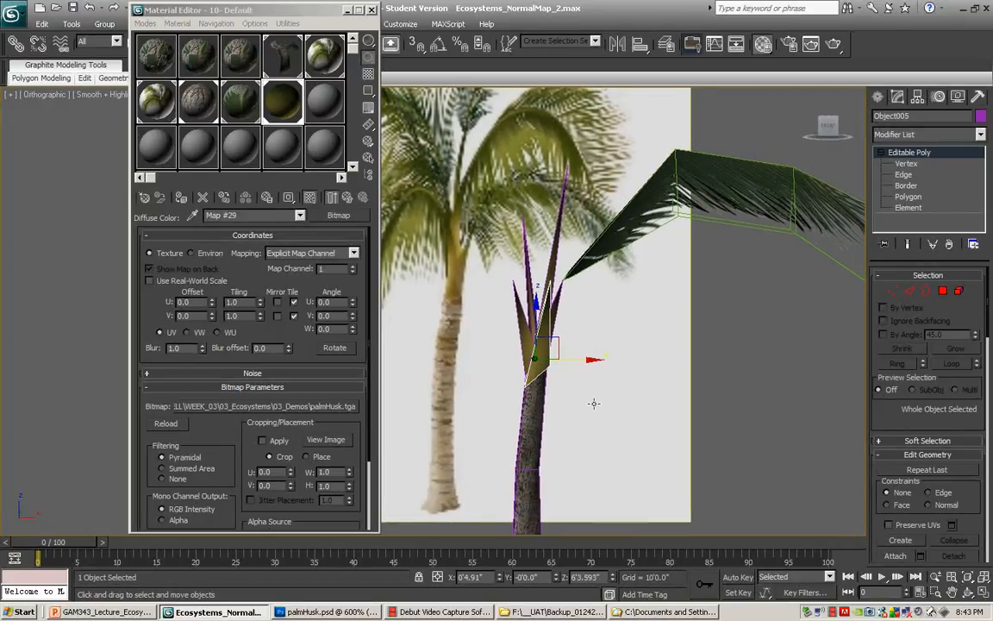
middle_click_drag(593, 406, 584, 394)
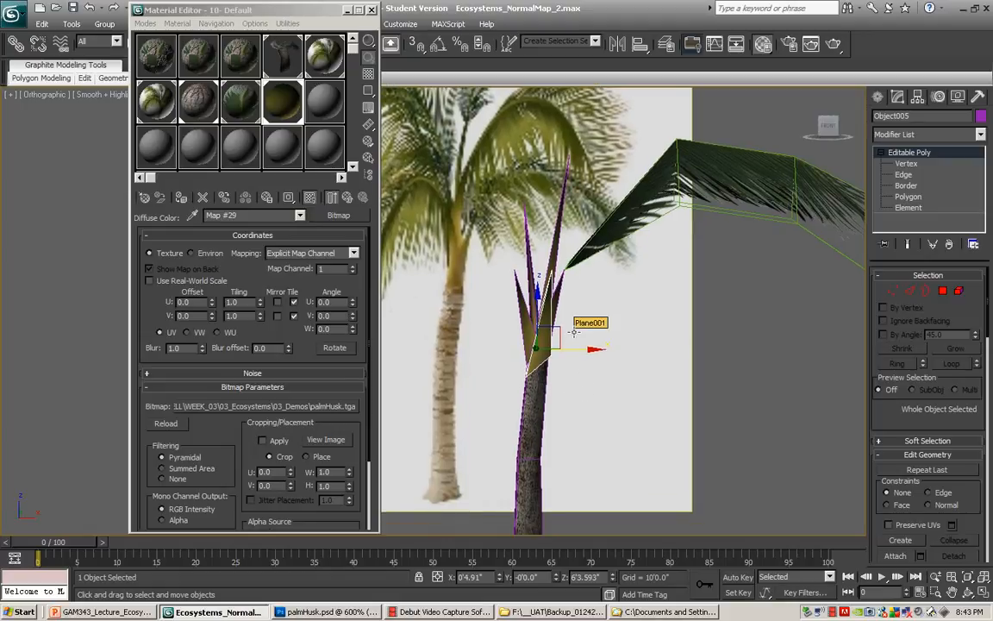
left_click_drag(584, 351, 627, 350)
right_click(627, 350)
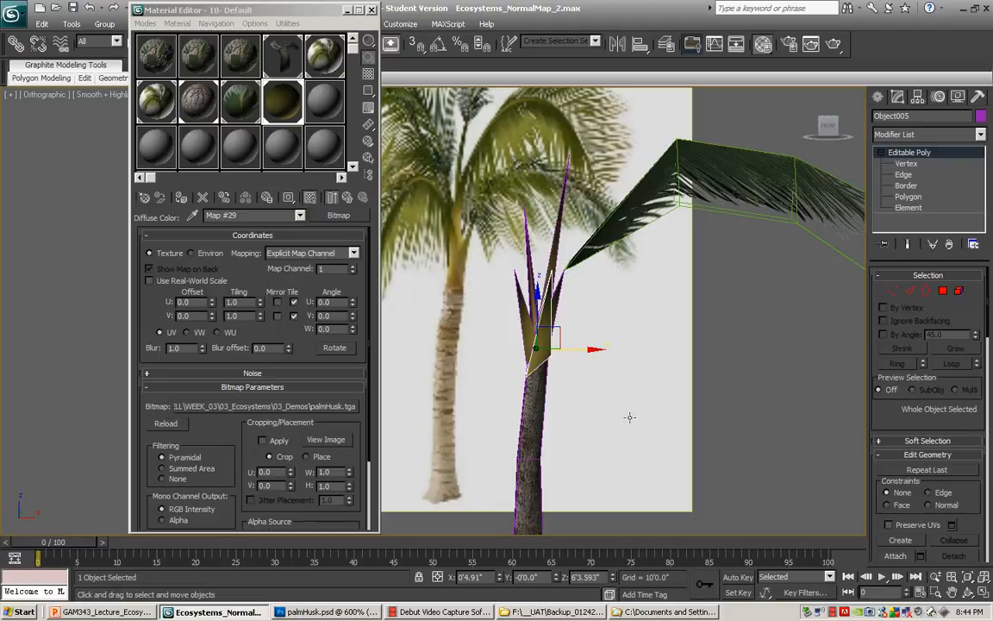
middle_click_drag(634, 411, 628, 409, "alt")
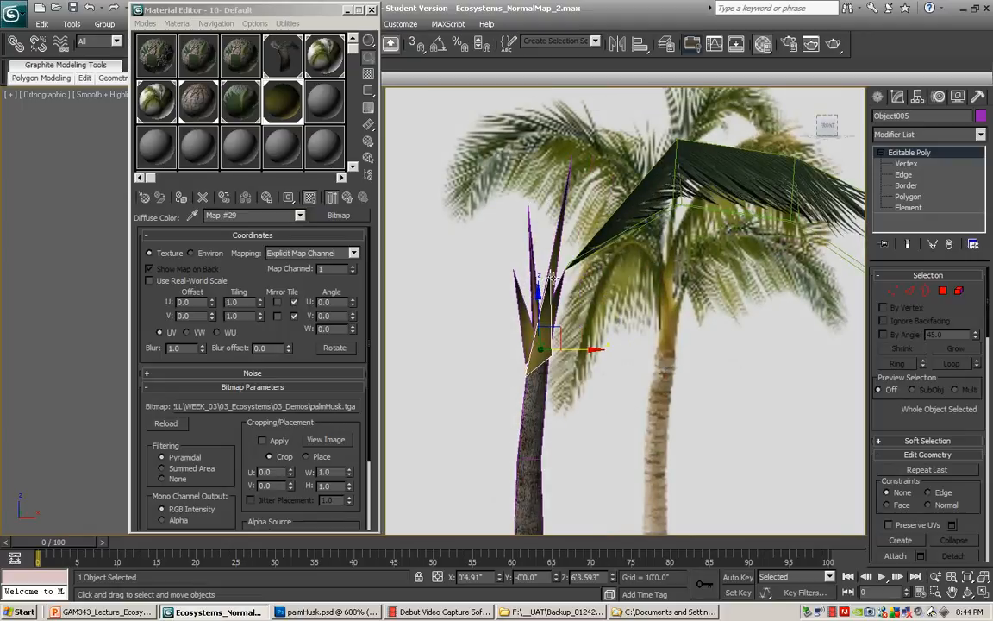
mouse_move(591, 343)
middle_mouse_down("alt")
mouse_move(603, 345)
mouse_move(589, 339)
middle_mouse_up("alt")
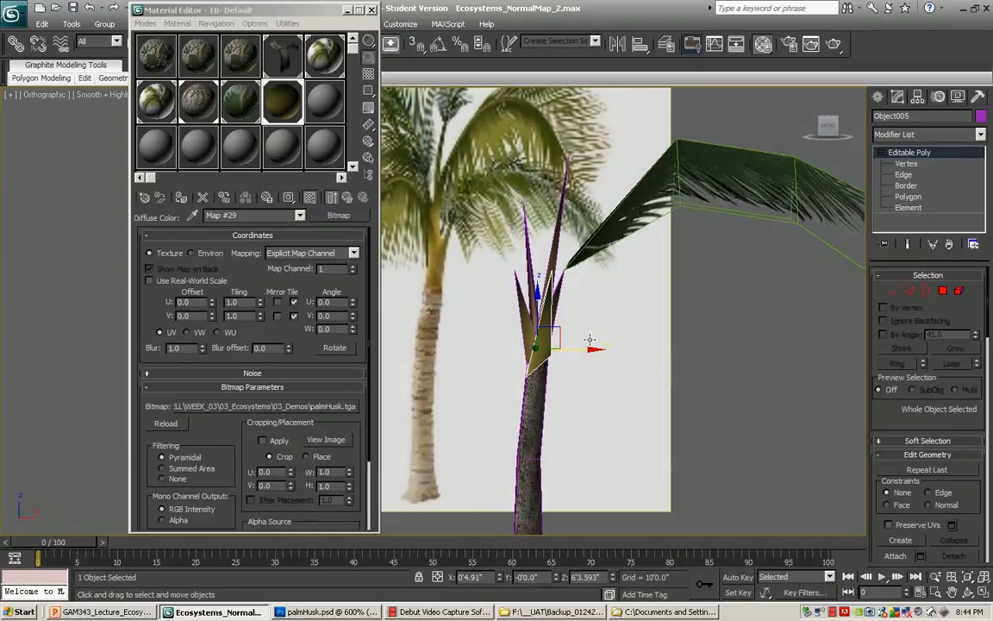
left_click_drag(593, 349, 659, 346)
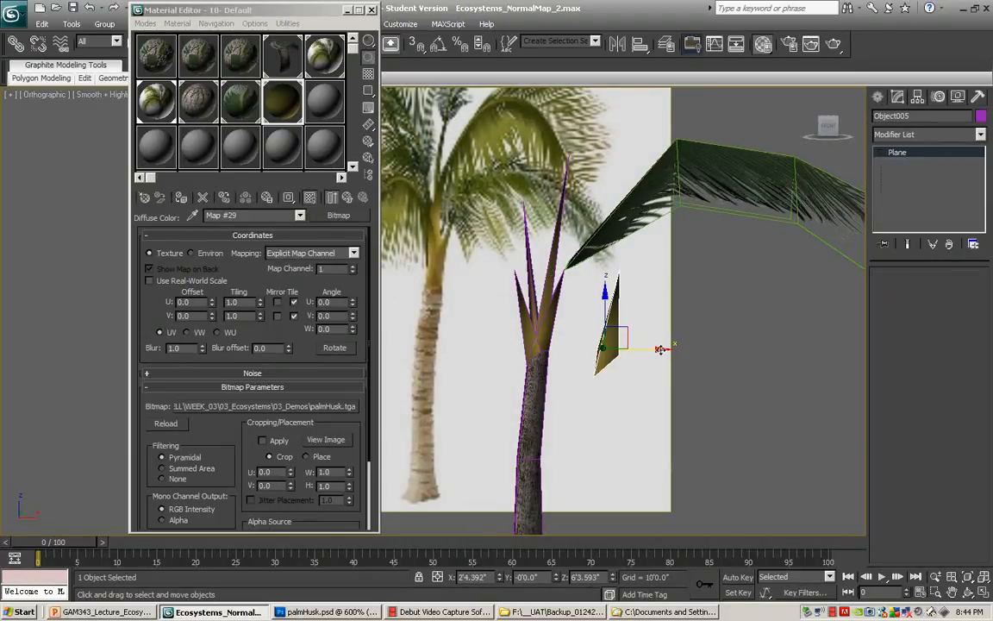
key("ctrl+z")
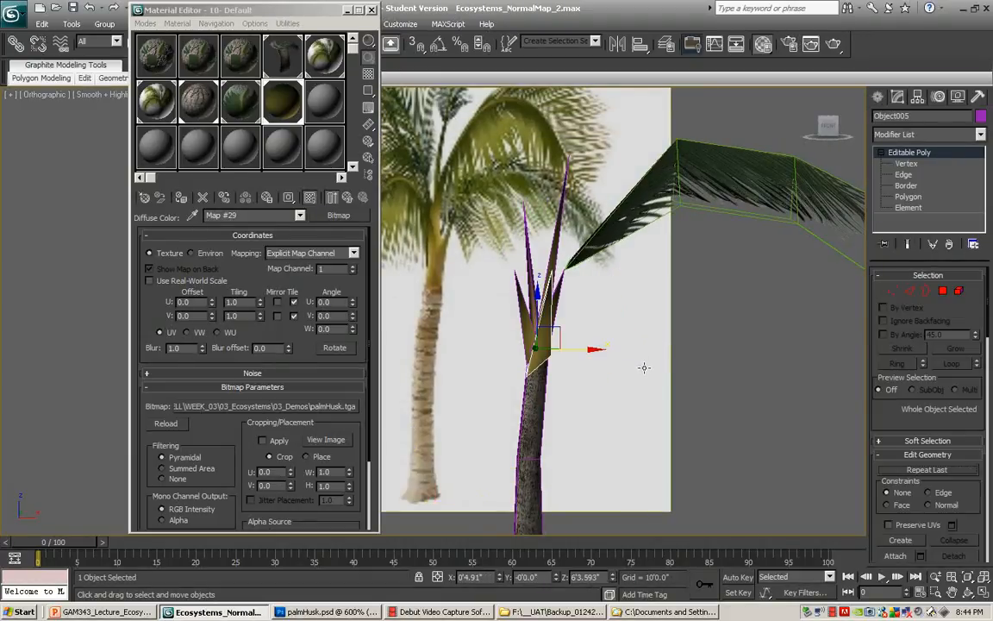
mouse_move(644, 367)
middle_mouse_down("alt")
mouse_move(832, 388)
mouse_move(702, 401)
mouse_move(633, 390)
mouse_move(603, 423)
mouse_move(637, 368)
mouse_move(645, 385)
middle_mouse_up("alt")
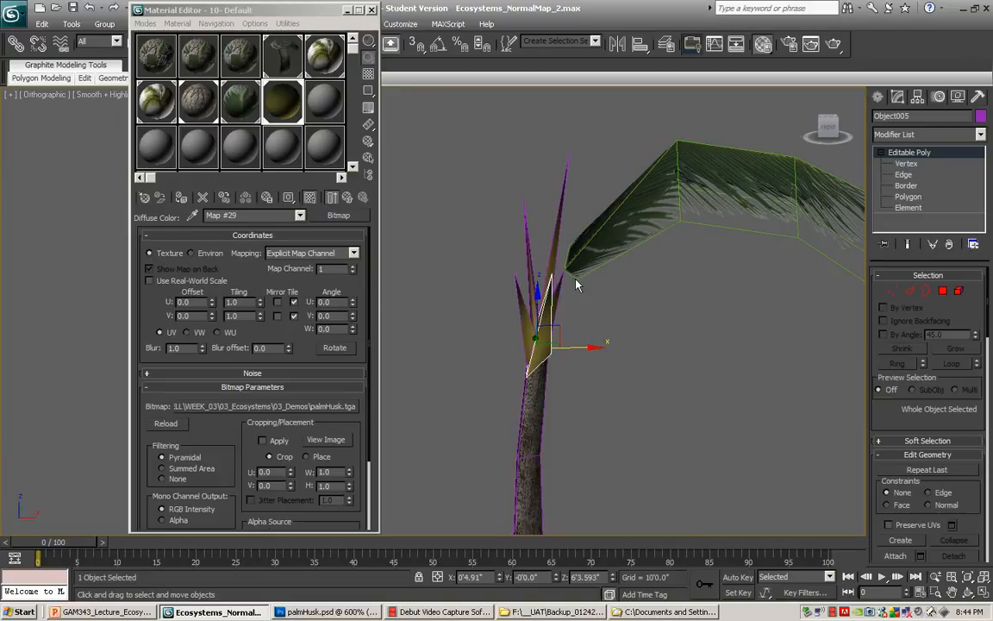
middle_click_drag(577, 286, 676, 344, "alt")
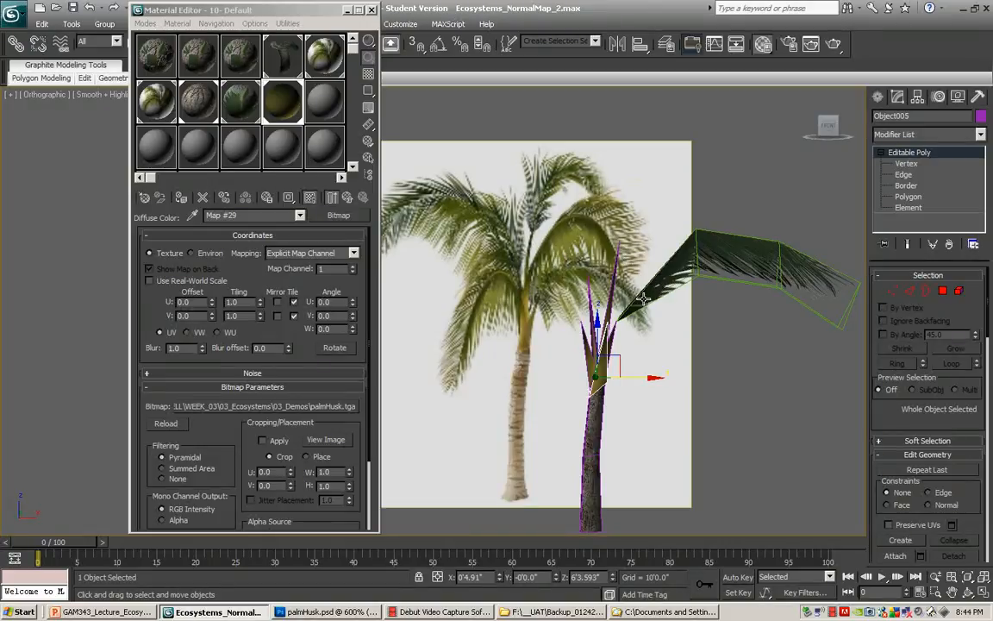
middle_click_drag(634, 337, 669, 331)
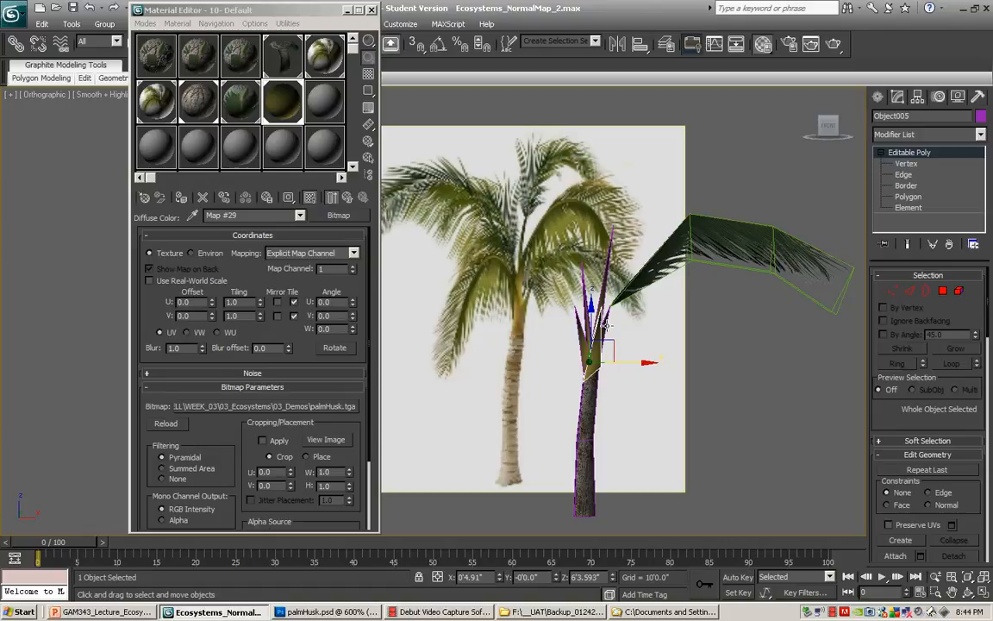
middle_click_drag(608, 351, 545, 319, "alt")
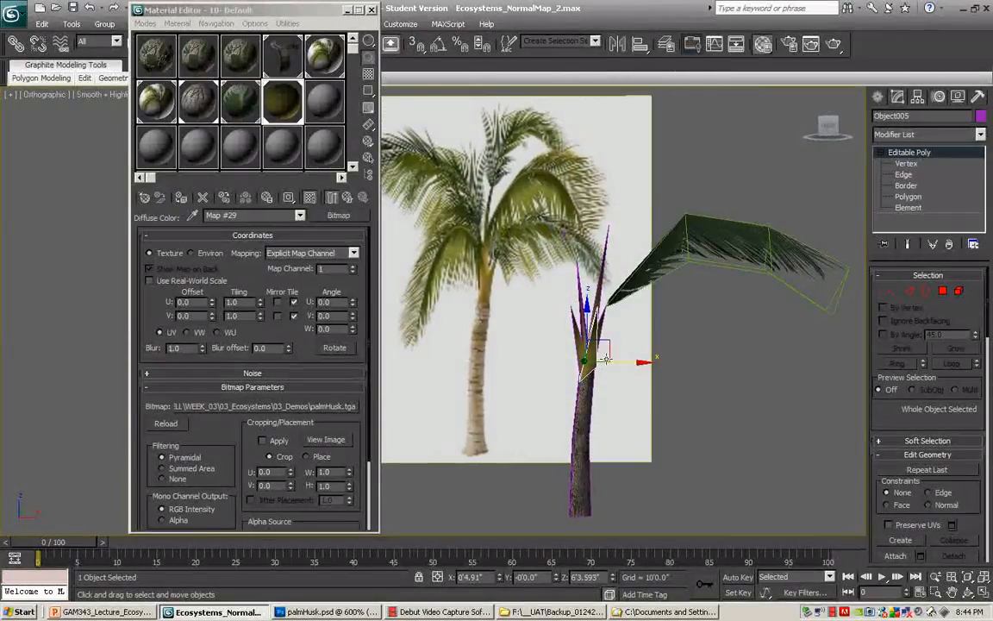
left_click(640, 270)
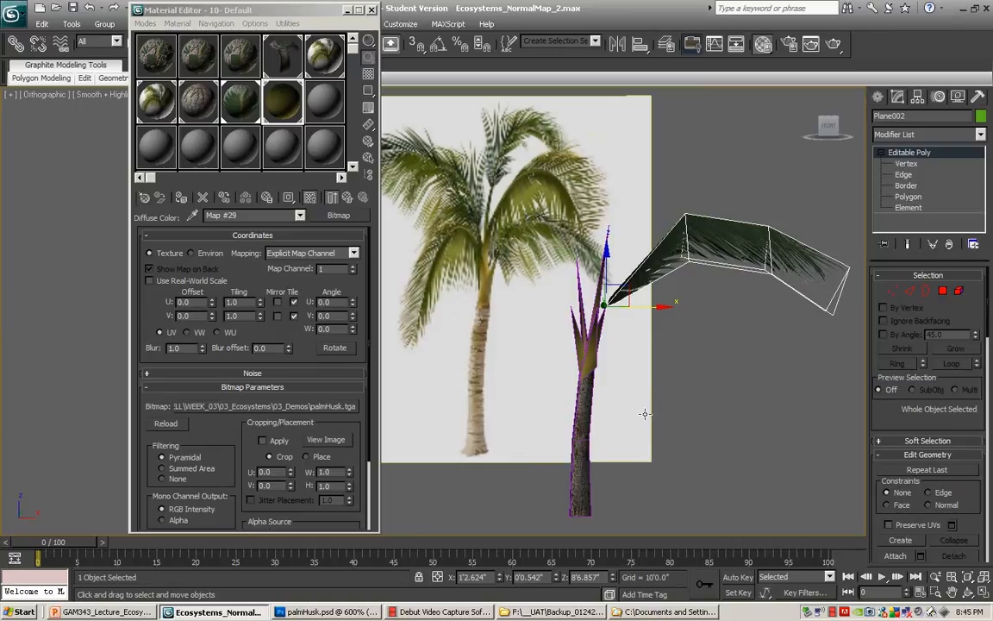
middle_click_drag(643, 412, 635, 414)
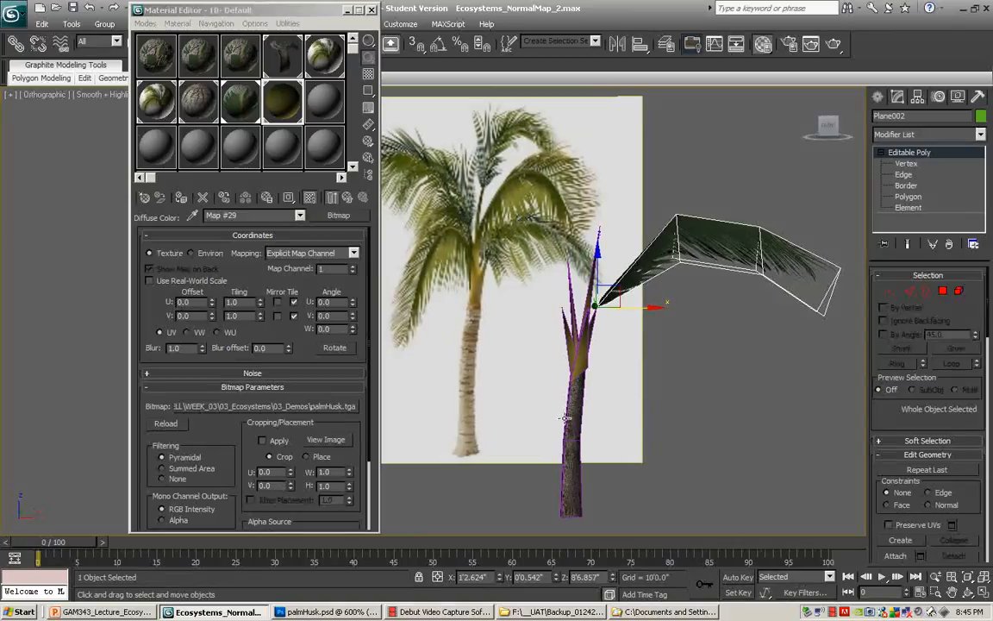
left_click(508, 377)
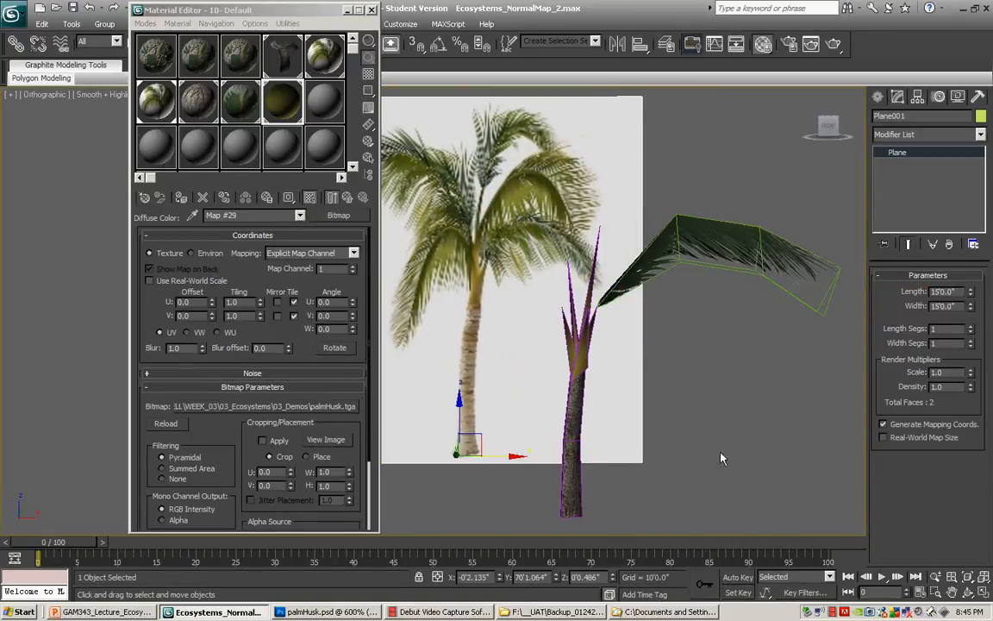
- Select the trunk together with all husk pieces and assign them the dark gray basic object color
left_click(665, 505)
left_click_drag(605, 500, 564, 337)
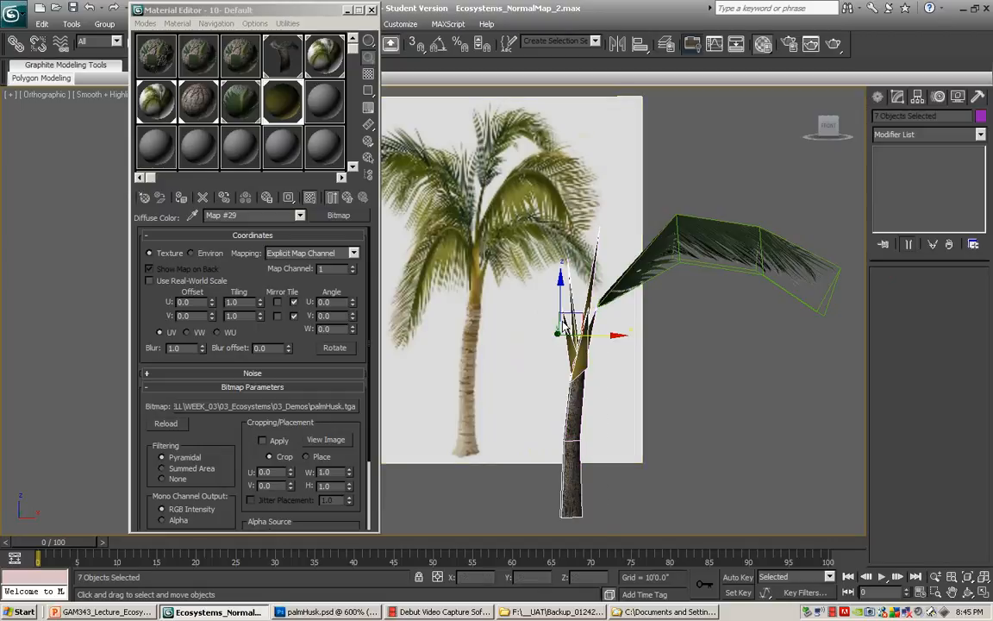
left_click(980, 116)
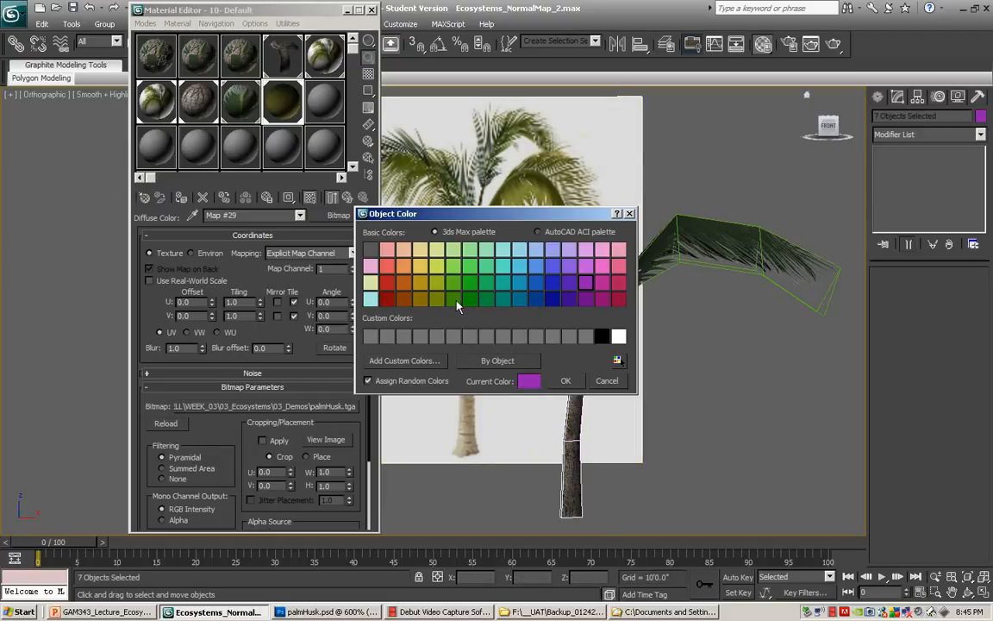
left_click(370, 250)
left_click(567, 383)
left_click(672, 370)
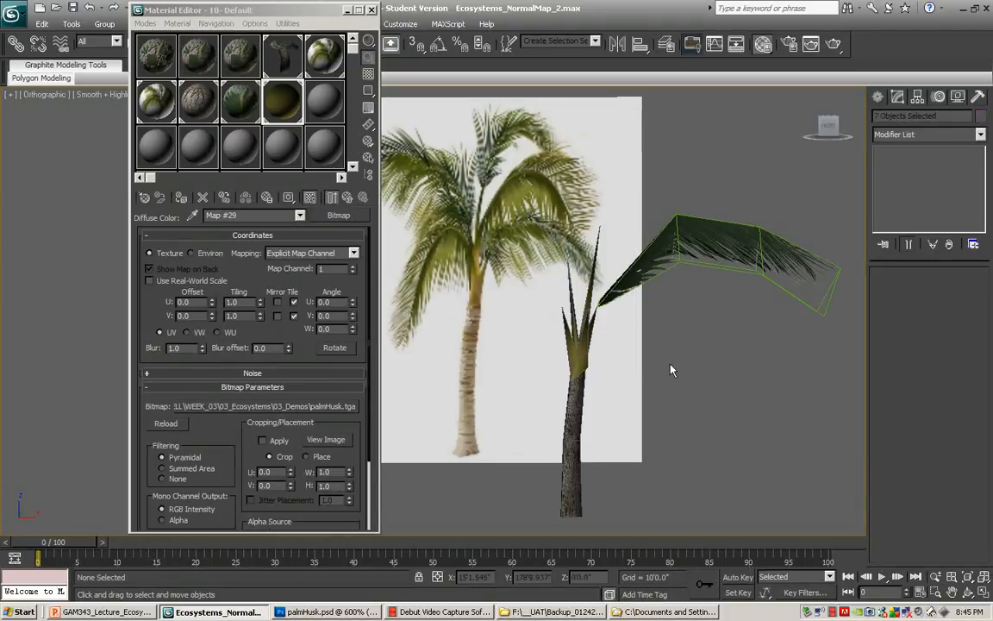
- Switch to Photoshop to view the gradient texture in palmHusk.psd, and return to the palm scene in 3ds Max
middle_click_drag(687, 351, 692, 347)
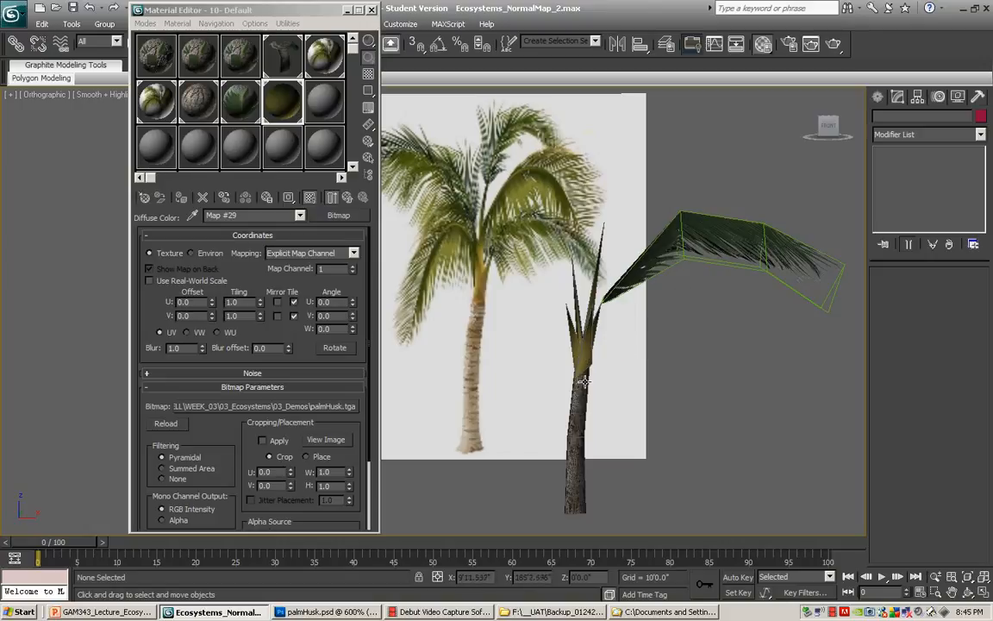
middle_click_drag(594, 378, 581, 379)
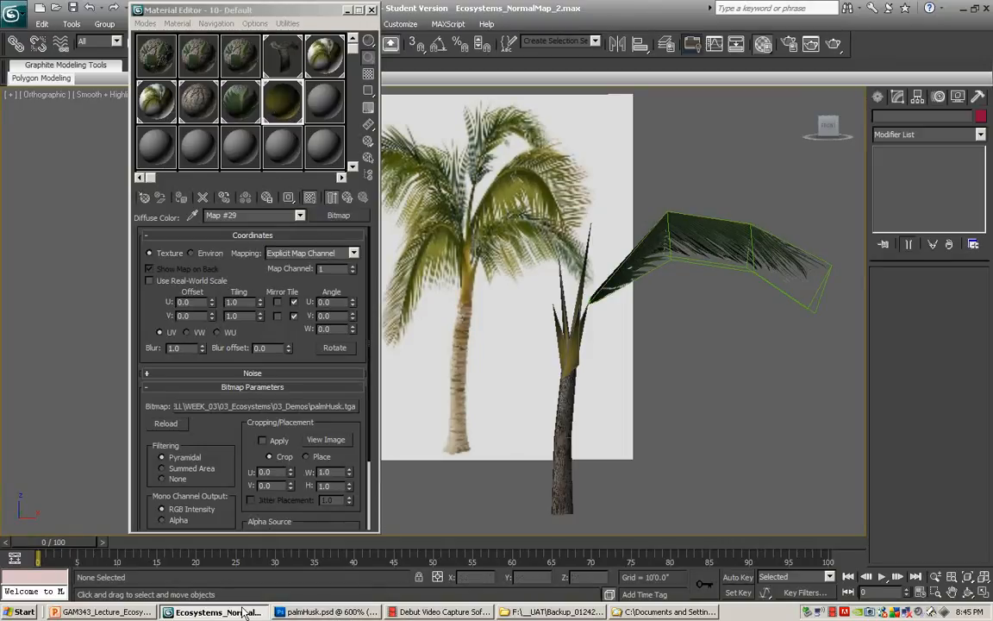
left_click(321, 612)
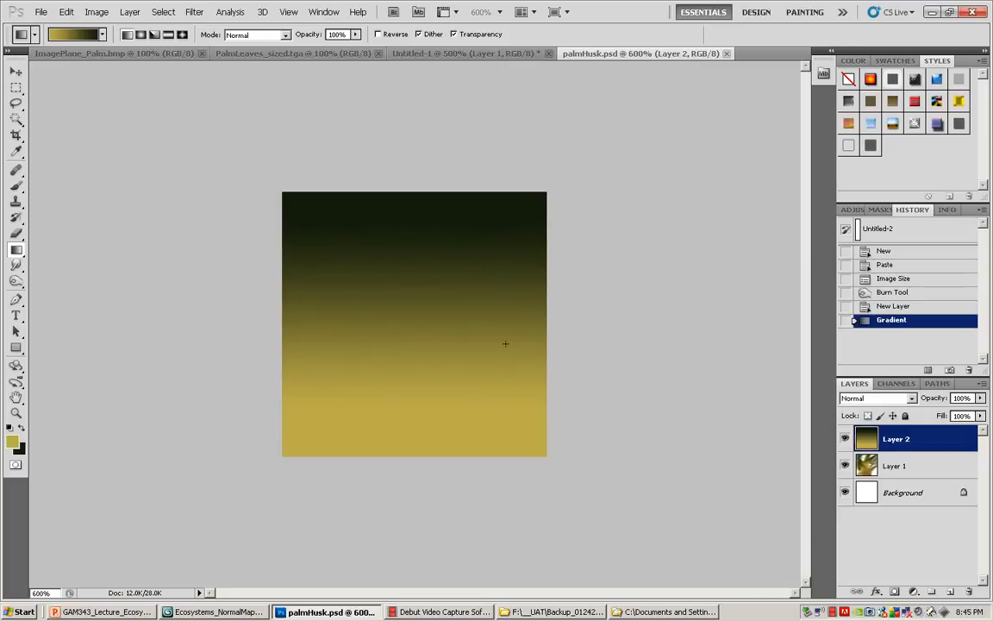
left_click(218, 611)
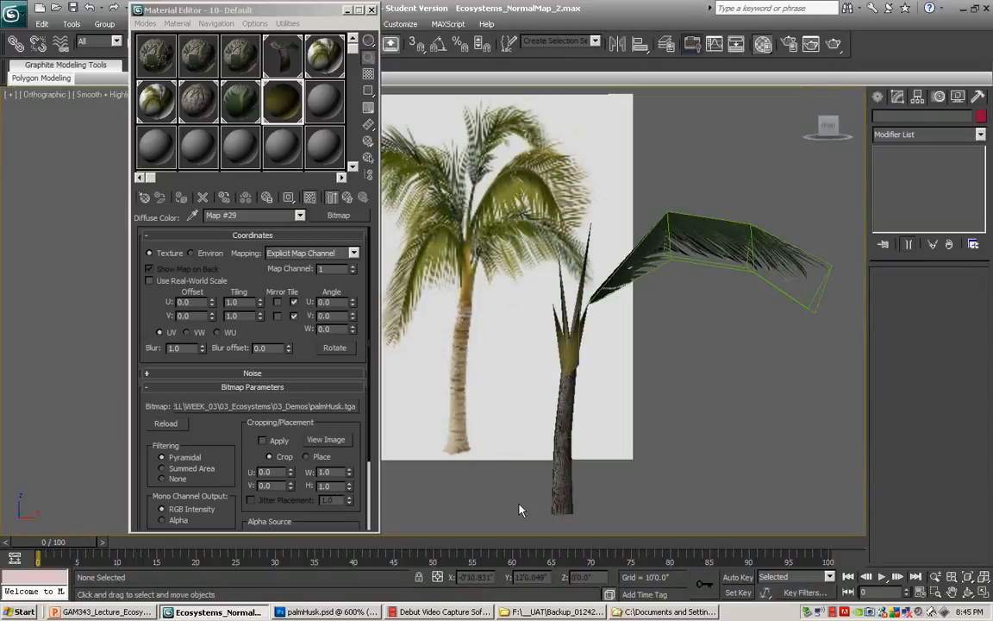
middle_click_drag(505, 421, 532, 405)
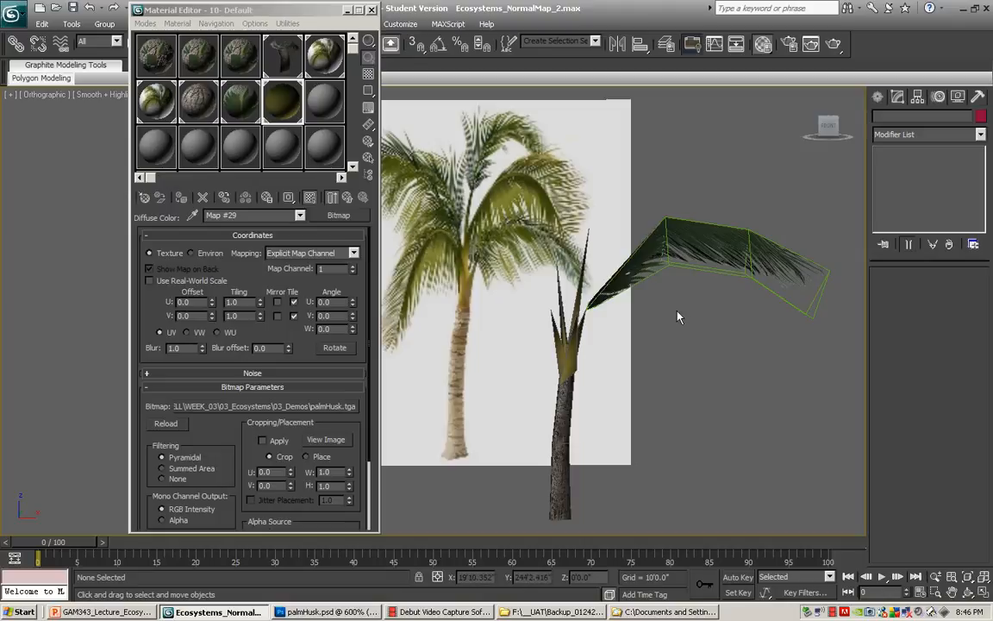
middle_click_drag(676, 353, 685, 365)
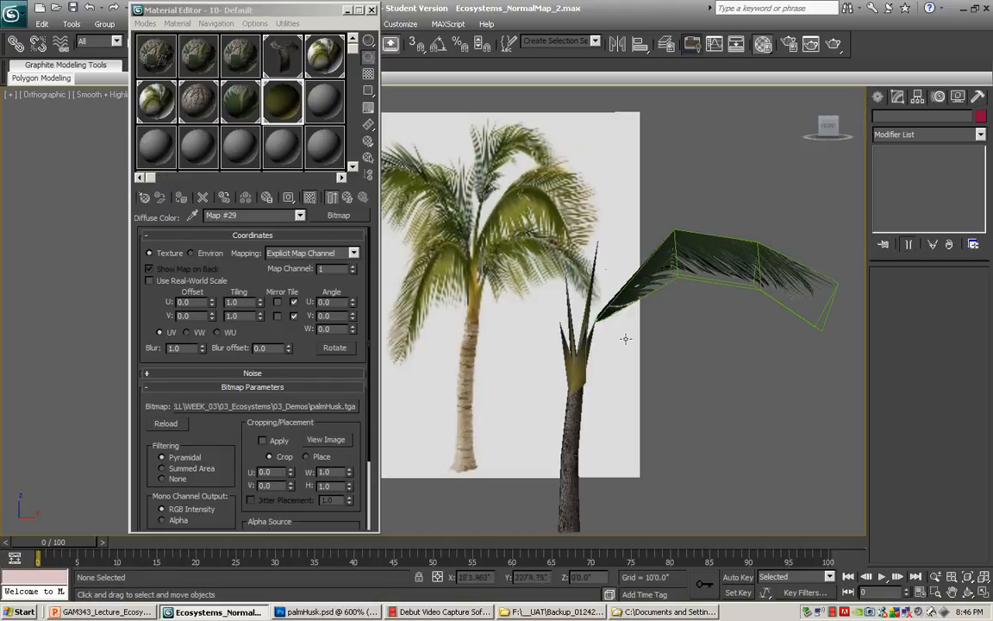
middle_click_drag(641, 350, 644, 326)
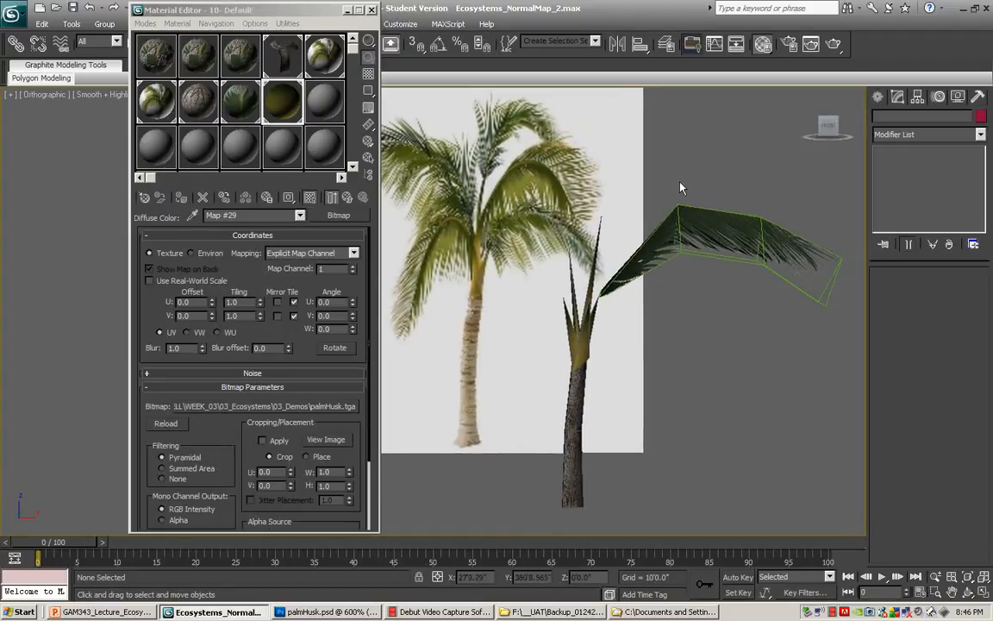
- Select the palm frond and examine the lower vertices at its outer tip in Vertex mode, returning to object level
left_click(694, 237)
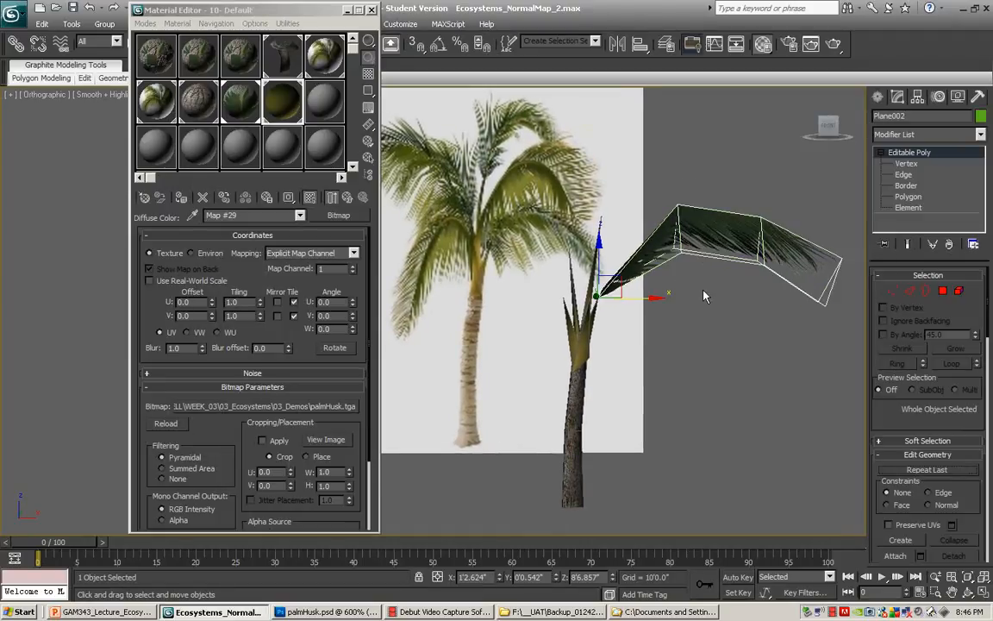
middle_click_drag(704, 295, 682, 306)
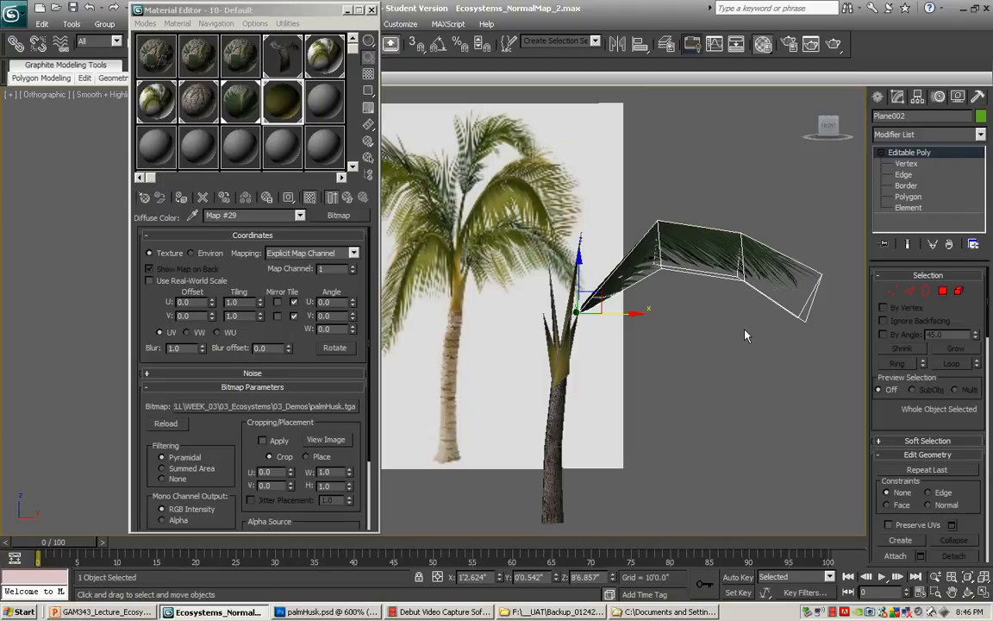
left_click(906, 165)
left_click_drag(780, 327, 825, 320)
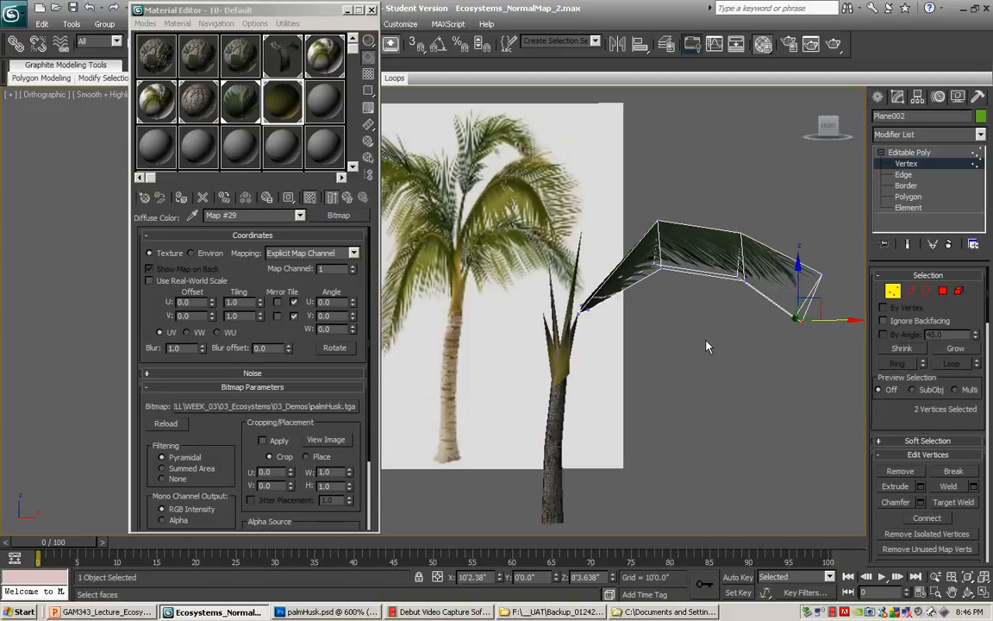
middle_click_drag(720, 308, 725, 310)
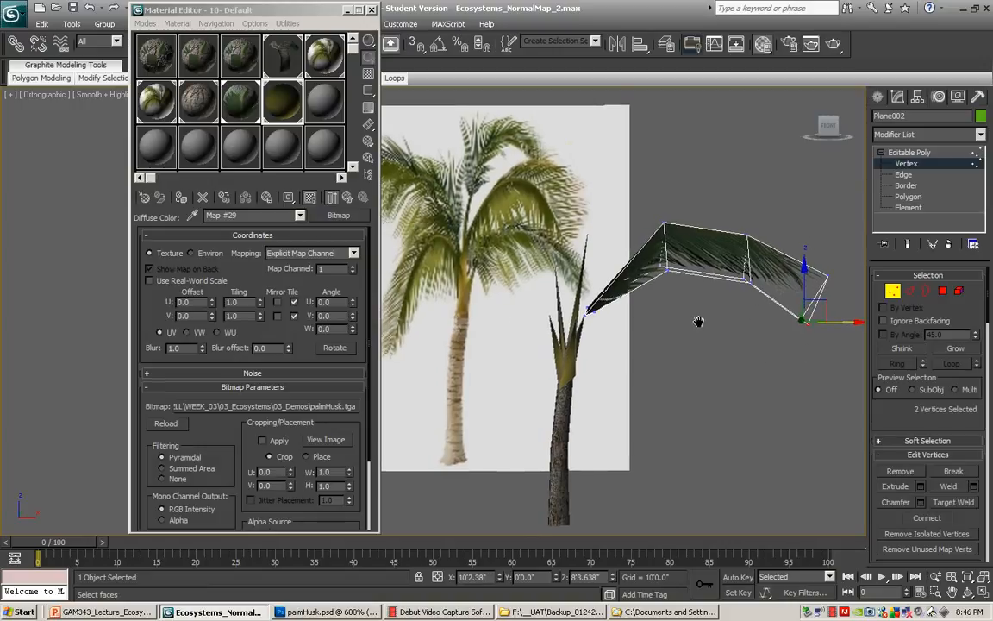
left_click(910, 152)
- Clone the palm frond straight up the Z axis as a single copy, placed at about Z 11'4"
middle_click_drag(668, 326, 662, 373)
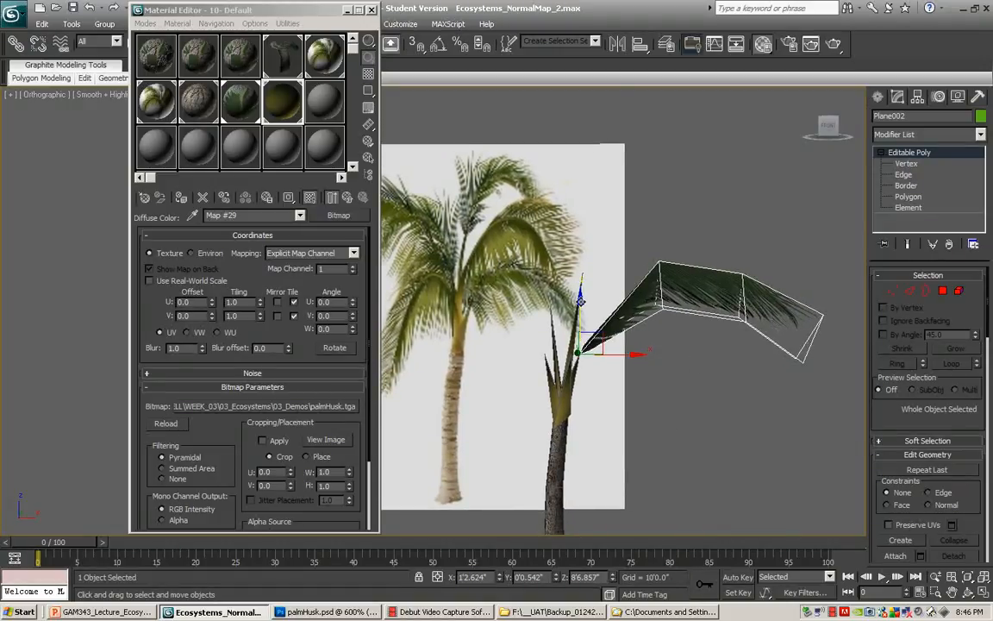
left_click_drag(580, 299, 580, 229, "shift")
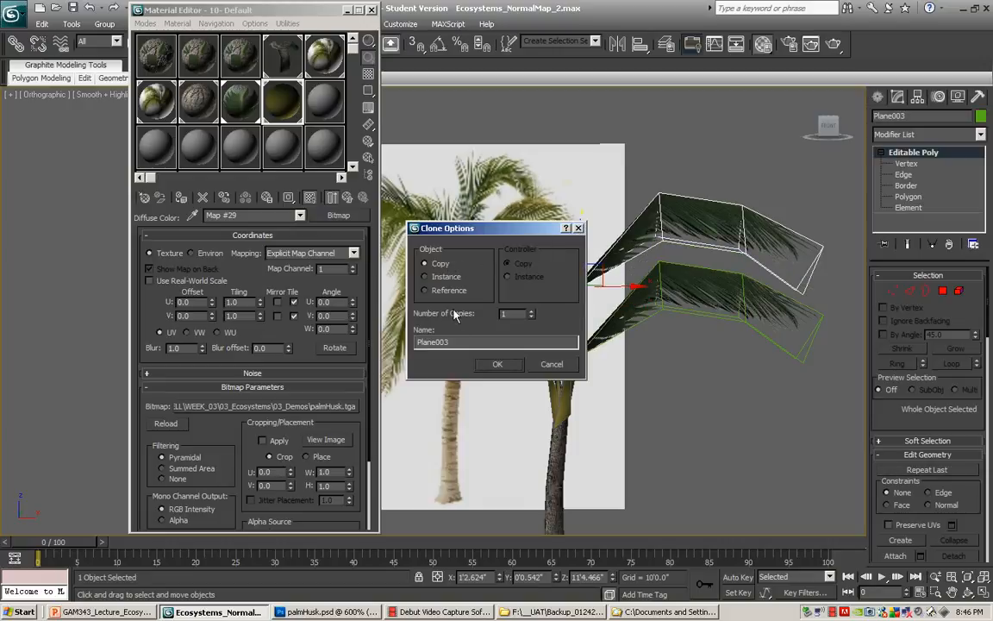
left_click(497, 363)
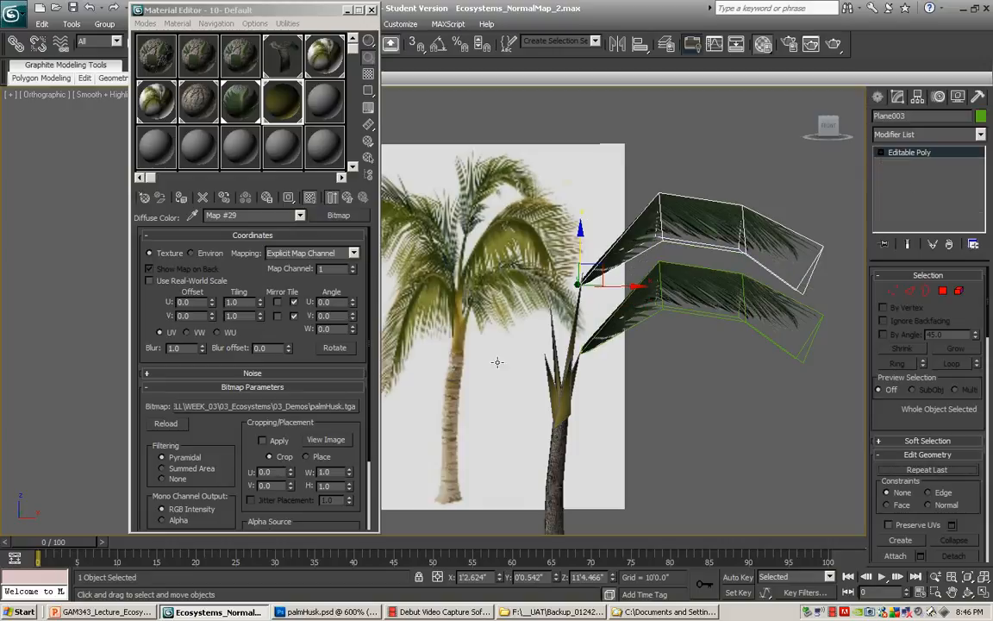
- Move the copied upper frond so its base sits on the tip of the tallest husk, at about X 1'4", Y 0'9"
middle_click_drag(612, 389, 669, 393, "alt")
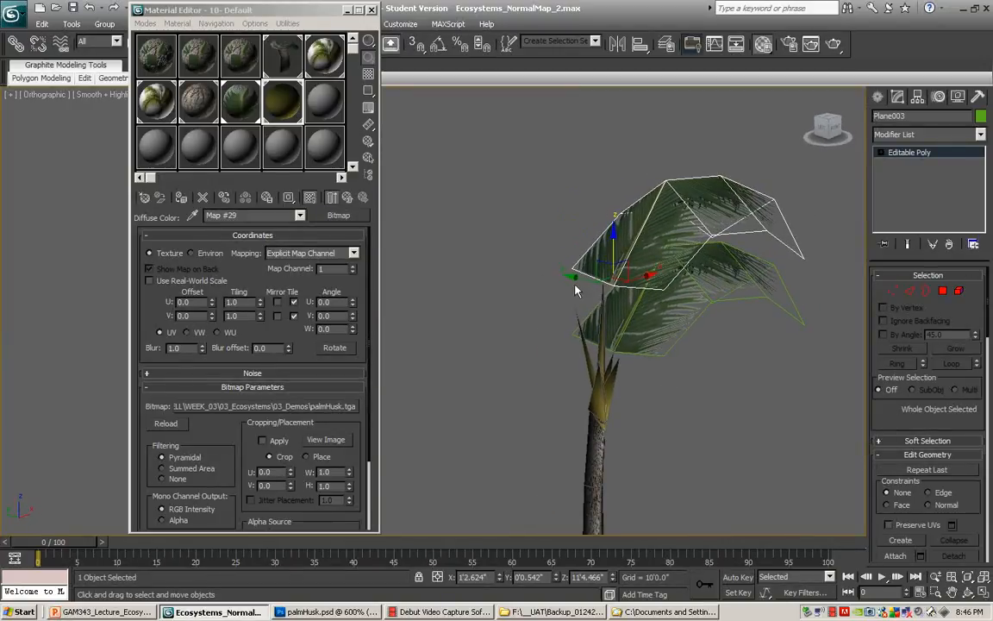
left_click_drag(575, 290, 555, 289)
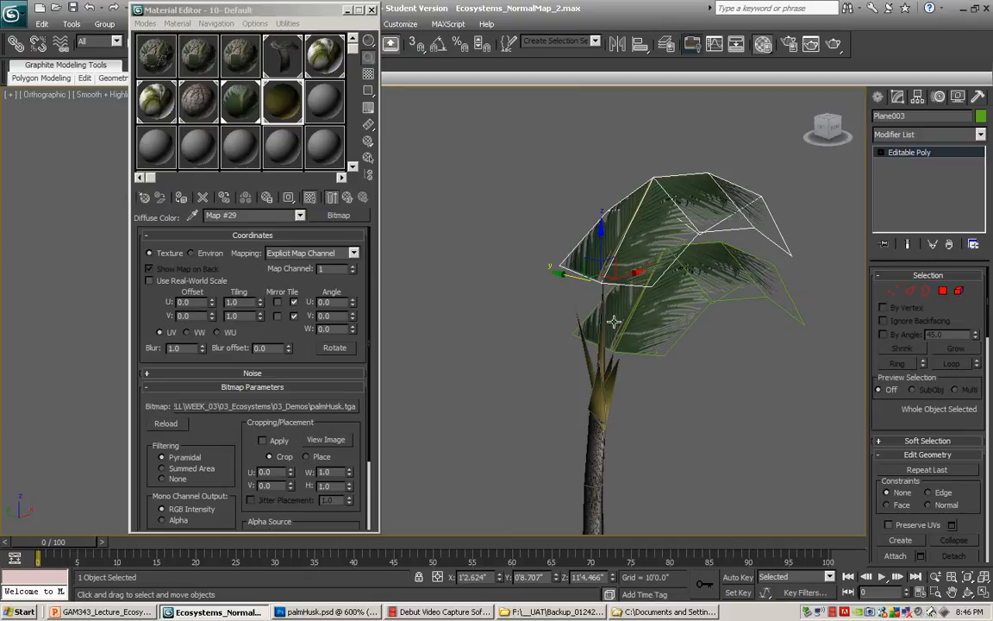
middle_click_drag(613, 322, 532, 411, "alt")
scroll(696, 338, "up", 4)
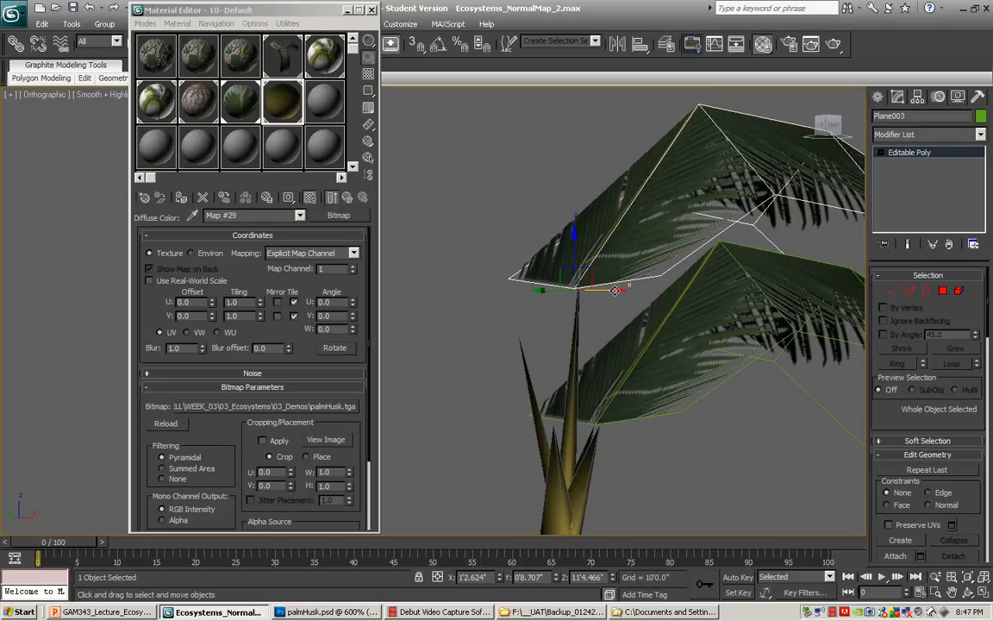
left_click_drag(614, 291, 618, 290)
scroll(594, 332, "up", 3)
middle_click_drag(610, 318, 504, 361)
scroll(520, 358, "up", 2)
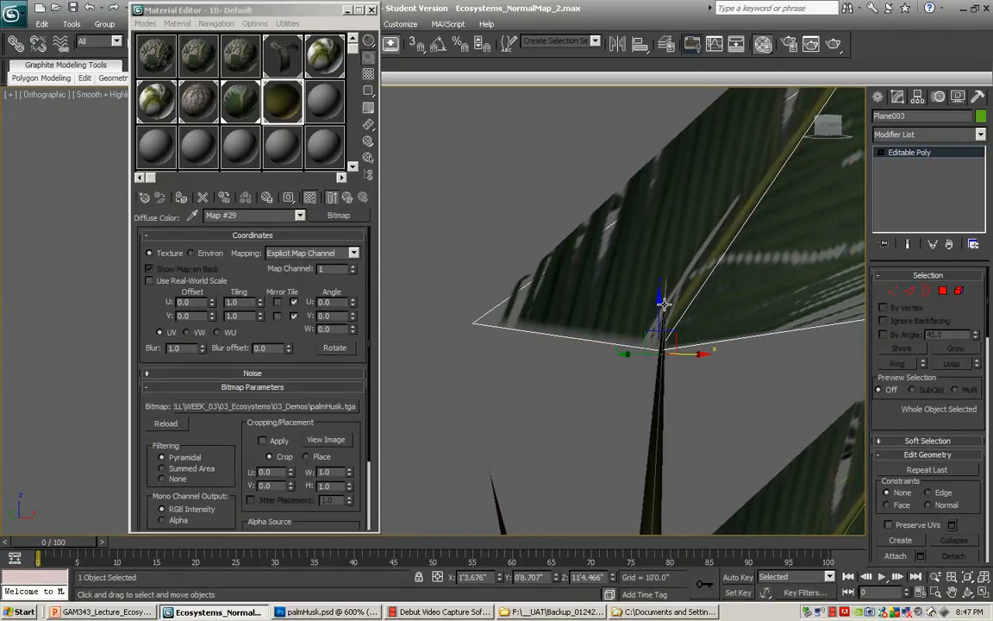
left_click_drag(651, 309, 708, 311)
scroll(705, 330, "down", 5)
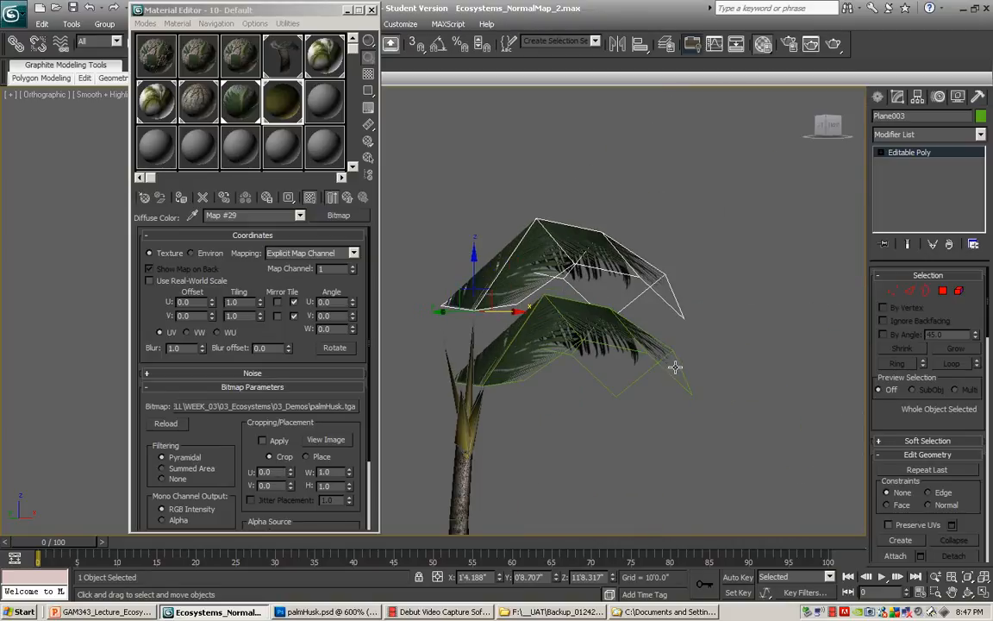
- In the top view, rotate the upper frond copy about the Z axis by about 52 degrees, away from the original frond
key("t")
scroll(619, 343, "up", 8)
middle_click_drag(624, 348, 466, 394)
key("e")
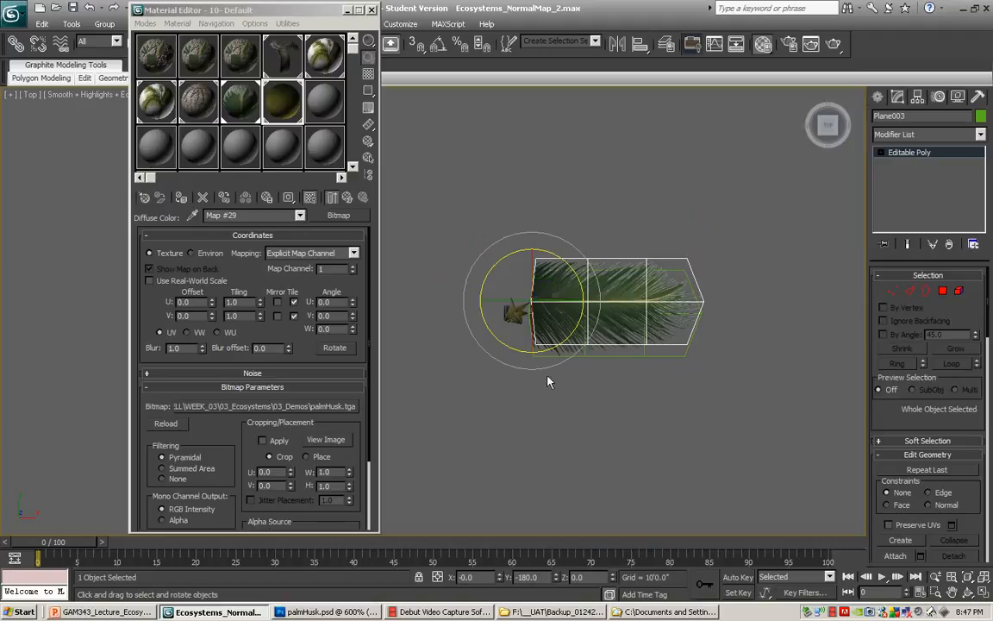
left_click_drag(534, 354, 593, 344)
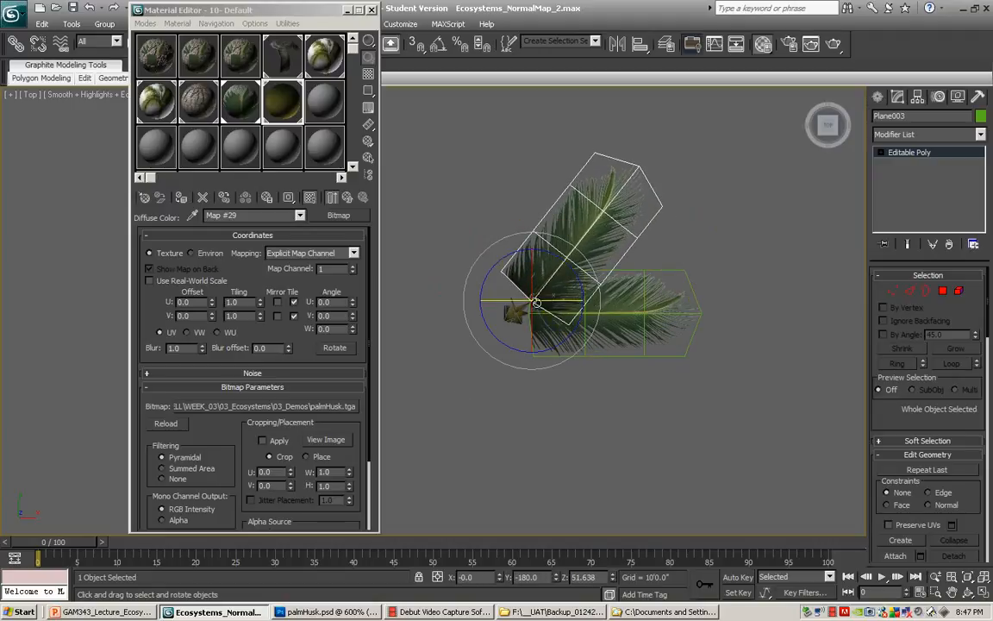
- Examine the two fronds from several angles and compare their arrangement with the reference palm photo
middle_click_drag(570, 410, 576, 450)
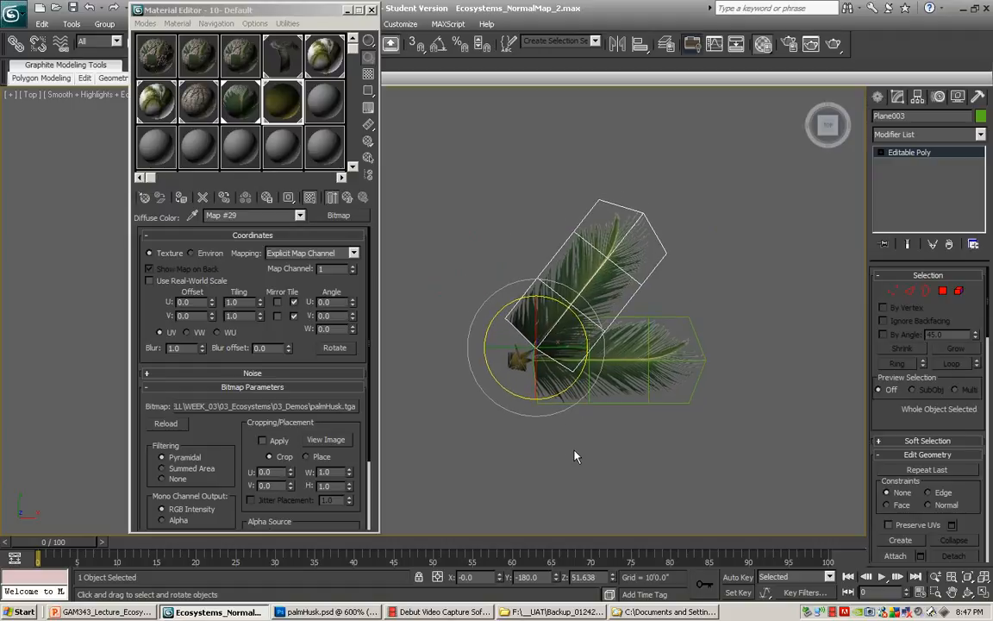
scroll(573, 445, "up", 2)
middle_click_drag(658, 452, 700, 383)
scroll(592, 421, "down", 2)
scroll(662, 399, "down", 2)
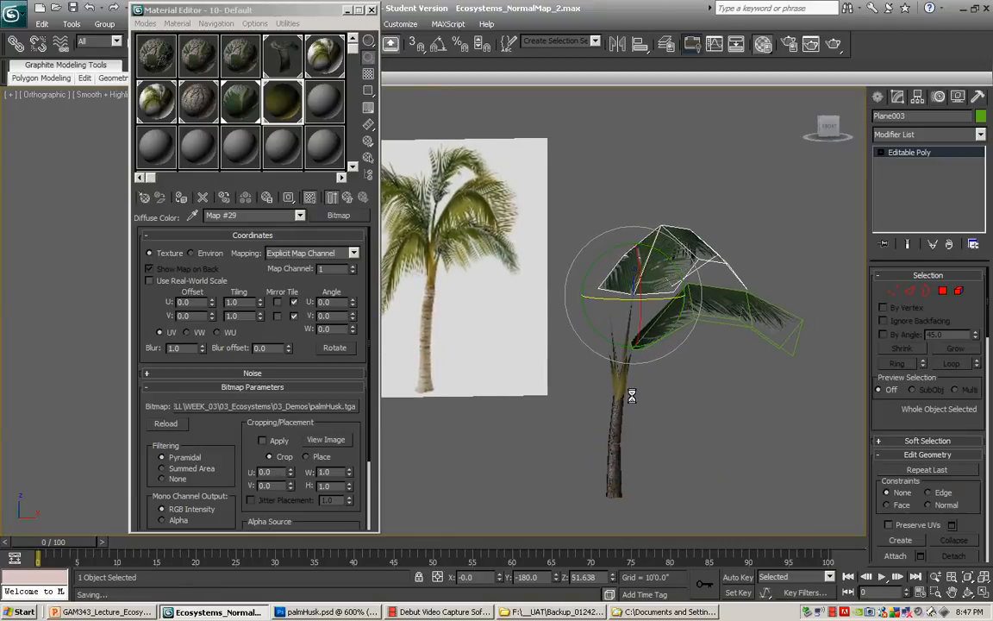
middle_click_drag(720, 404, 658, 417, "alt")
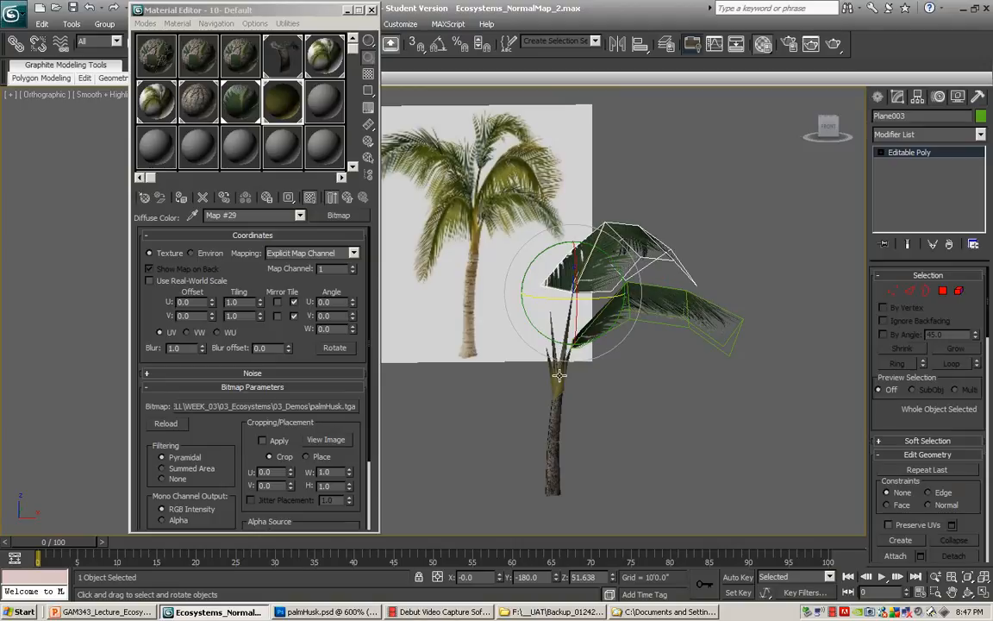
middle_click_drag(617, 444, 662, 387)
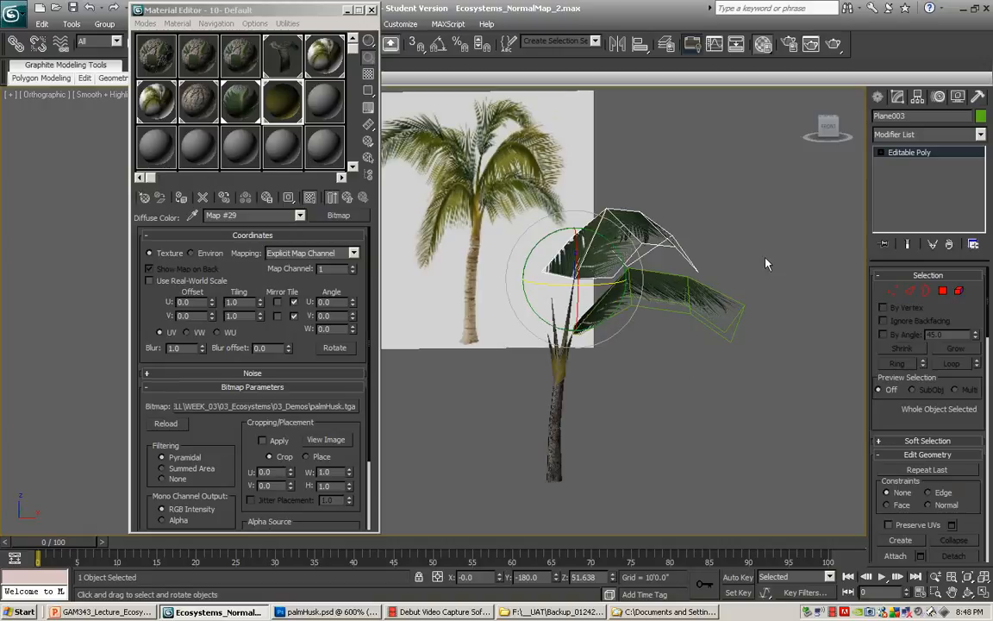
middle_click_drag(765, 277, 741, 275)
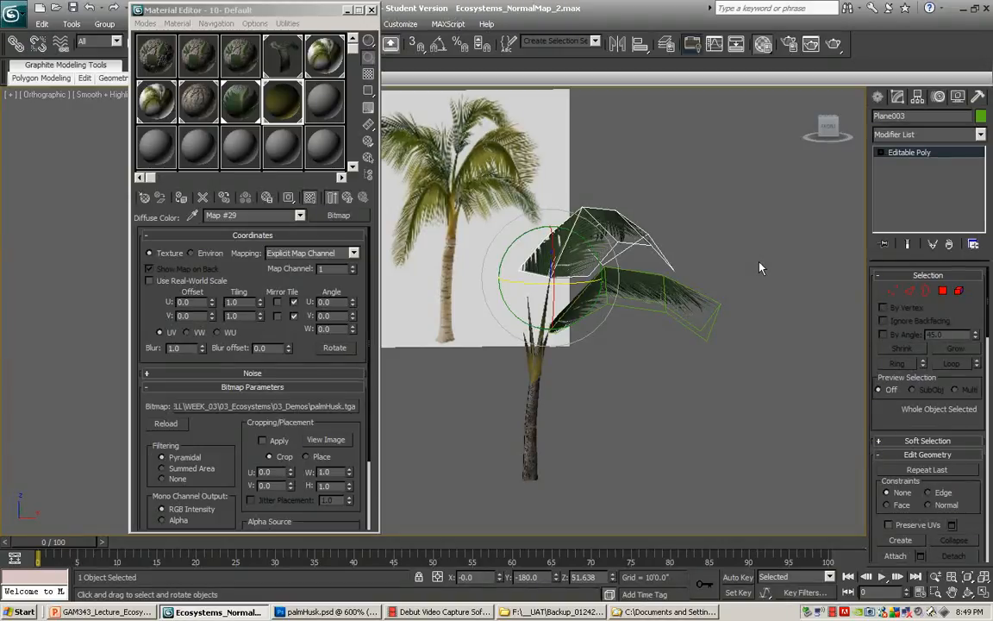
middle_click_drag(737, 221, 757, 236)
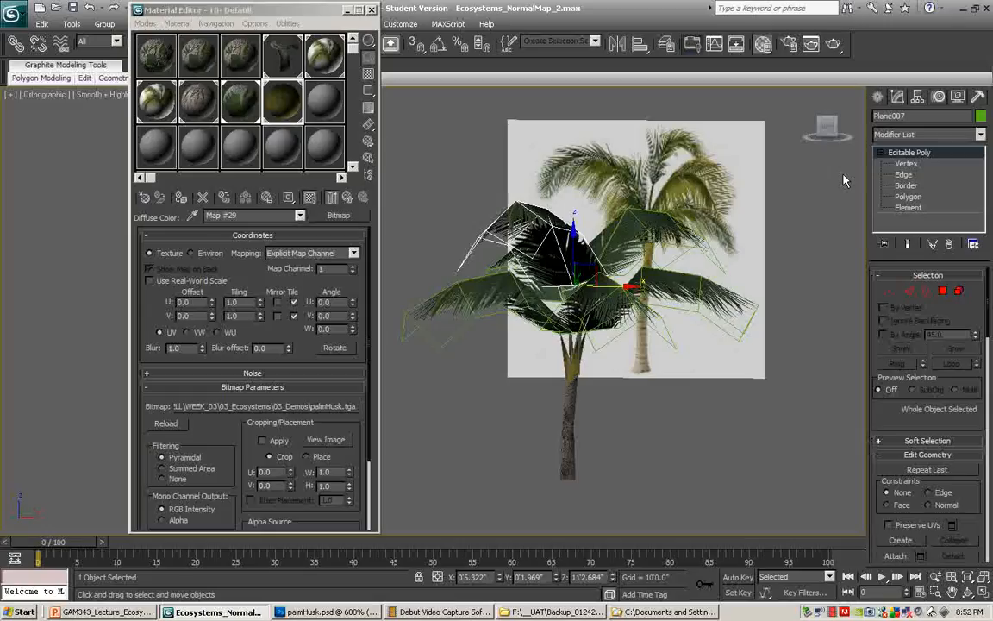
- In Vertex mode on the dark upper frond, shift its lowest outer tip vertex about 6.5" along X toward the trunk
scroll(685, 352, "up", 5)
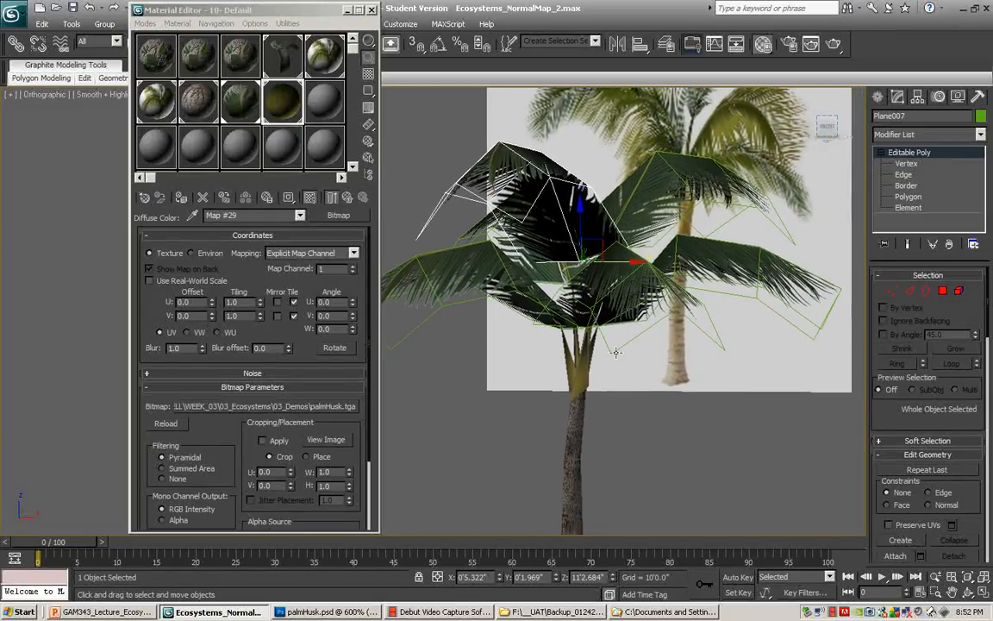
middle_click_drag(558, 340, 556, 321)
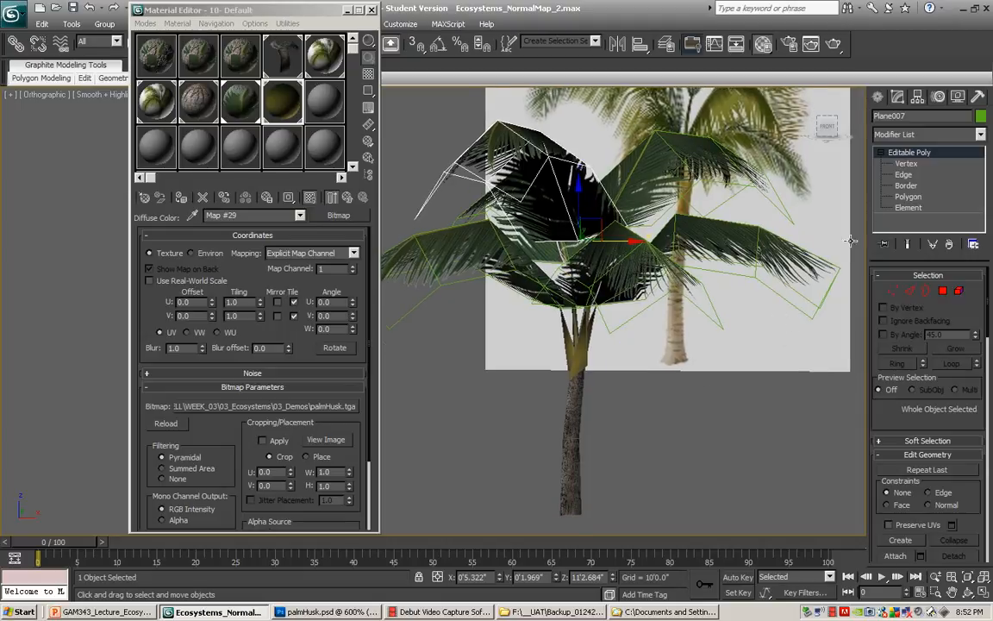
key("1")
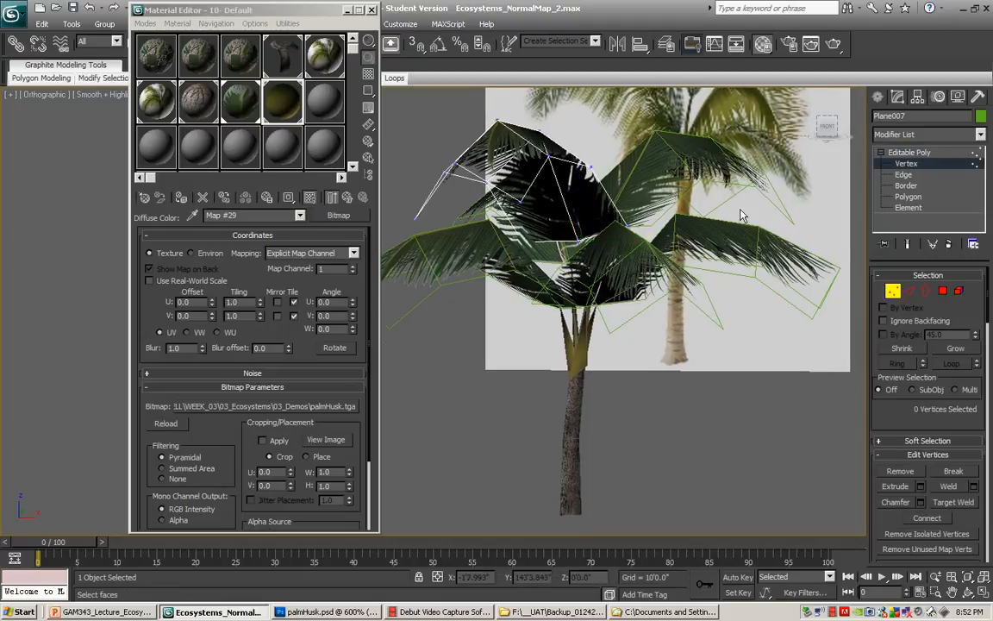
left_click(520, 155)
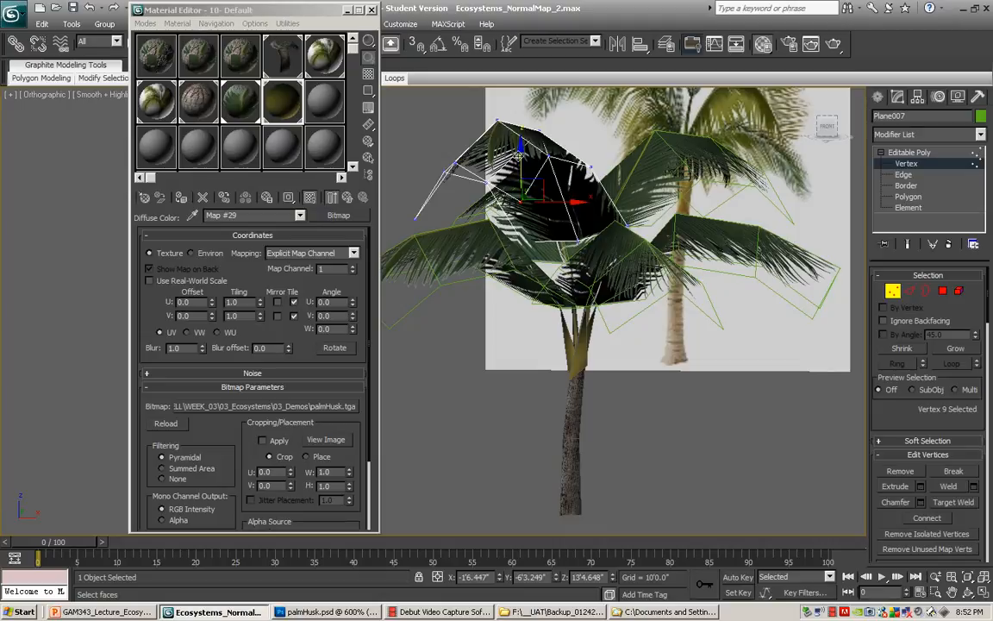
left_click(404, 179)
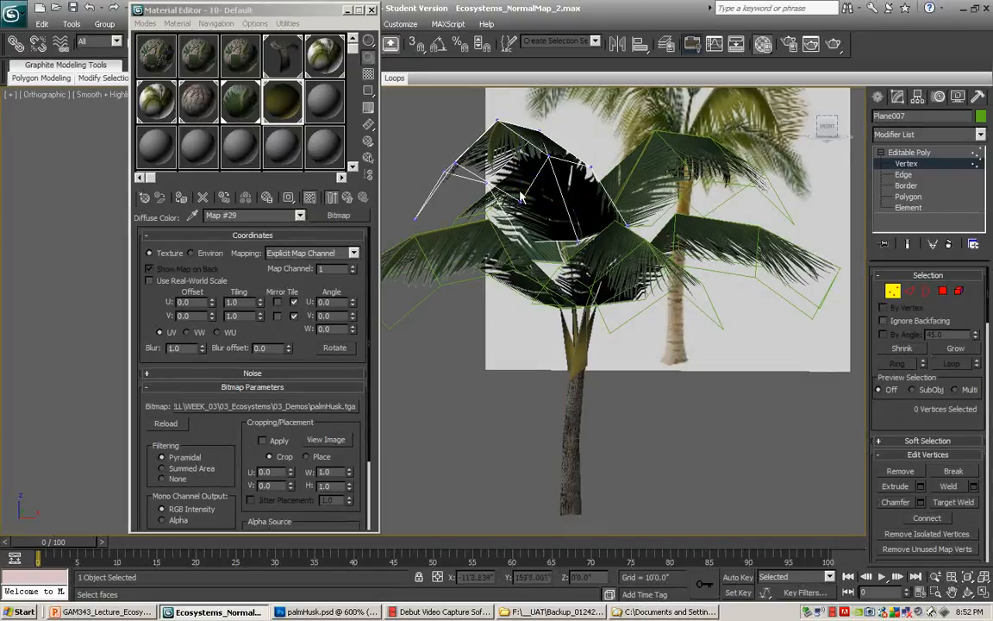
left_click(415, 217)
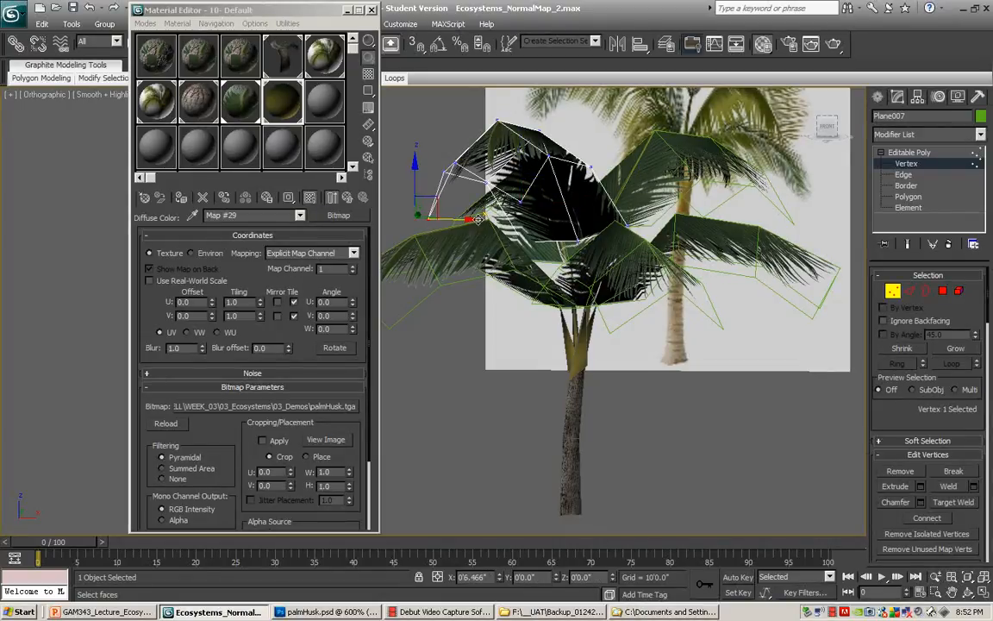
middle_click_drag(477, 220, 662, 278, "alt")
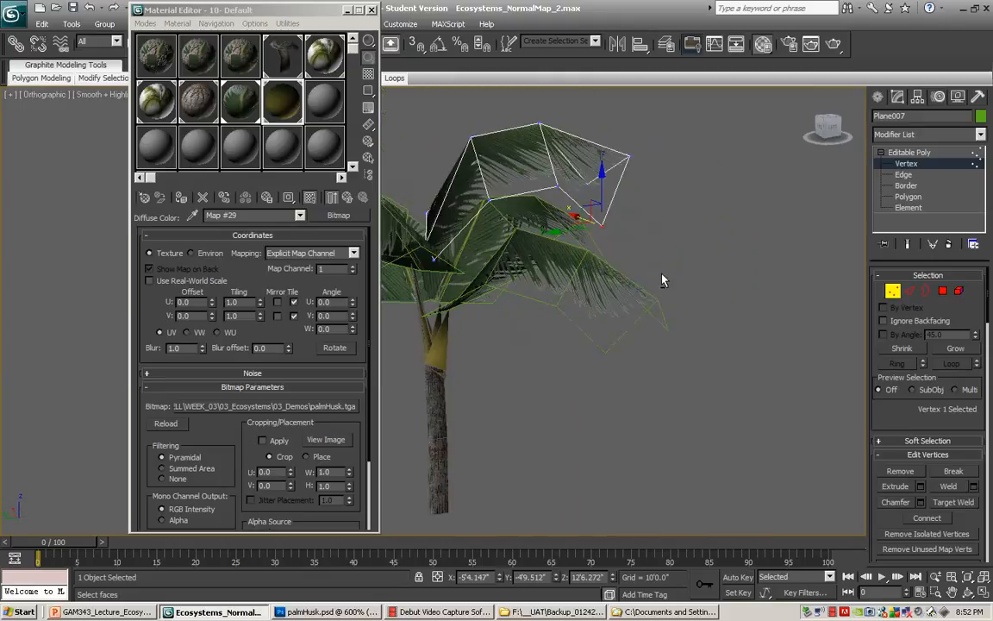
- Move the neighbouring lower-edge vertex of that frond to about X -3'10", Z 13'11", and return to object level
left_click(557, 186, "ctrl")
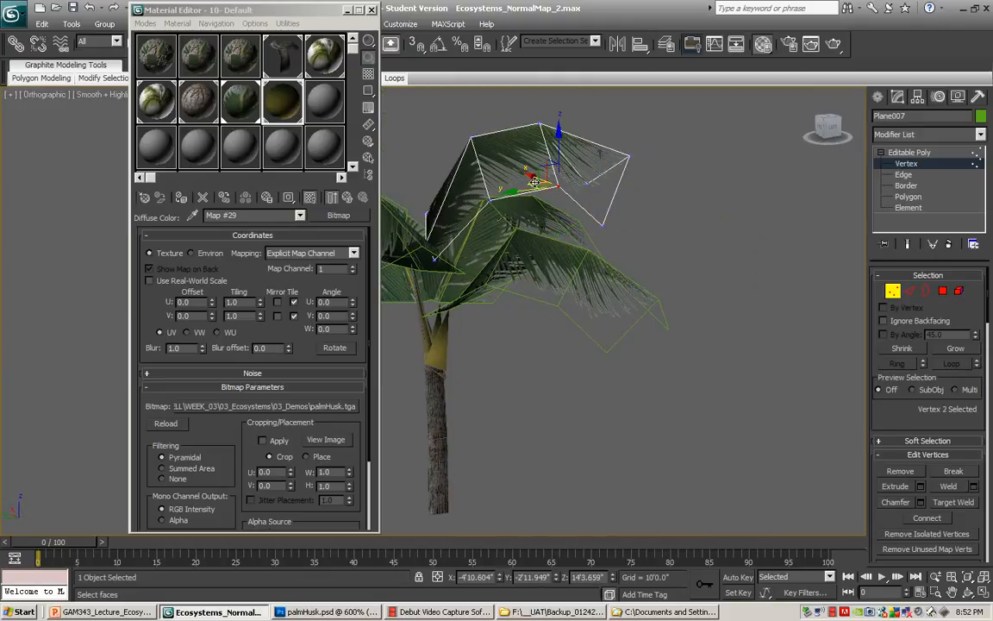
left_click_drag(531, 178, 518, 173)
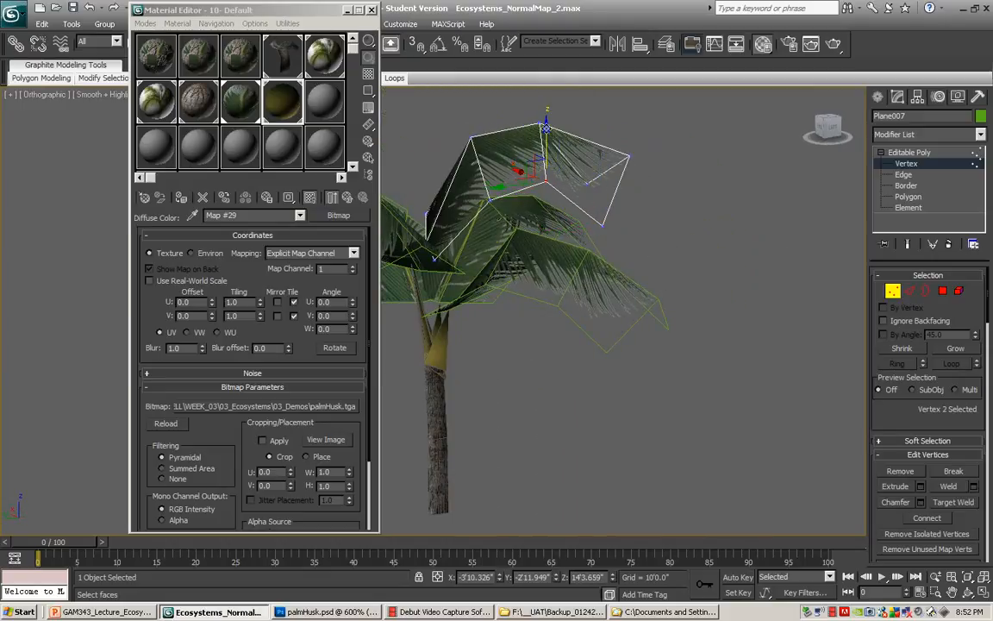
left_click_drag(546, 128, 547, 136)
middle_click_drag(704, 293, 690, 362, "alt")
scroll(586, 330, "down", 4)
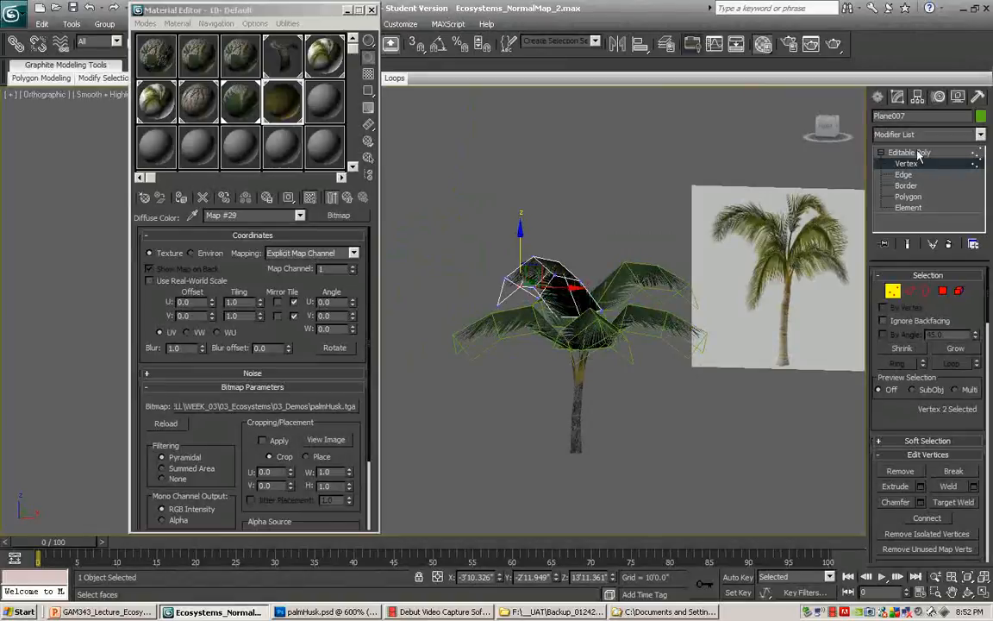
middle_click_drag(669, 224, 640, 205)
middle_click_drag(641, 205, 639, 200, "alt")
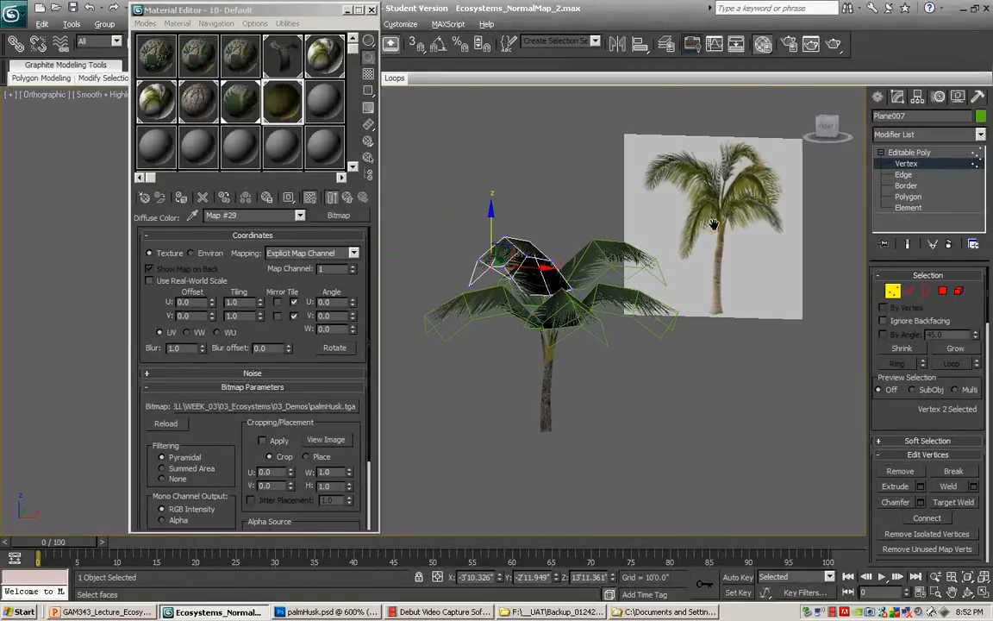
left_click(903, 153)
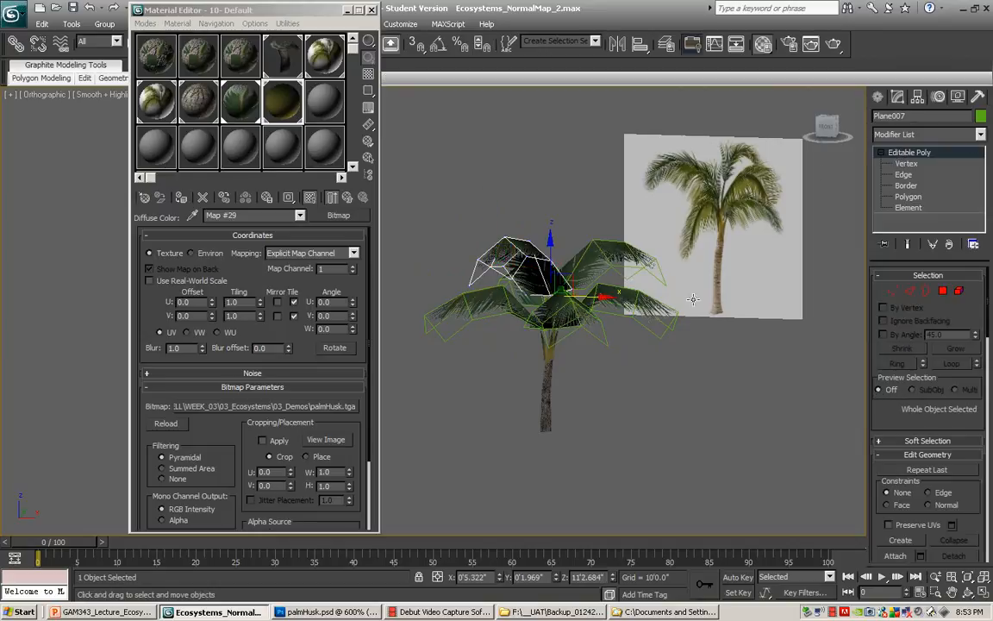
- Select the trunk and attach the husk and the front lower frond, using Match Material IDs to Material with Condense Material and IDs
middle_click_drag(659, 351, 682, 330)
left_click_drag(529, 377, 582, 403)
middle_click_drag(603, 376, 593, 362)
scroll(602, 359, "up", 2)
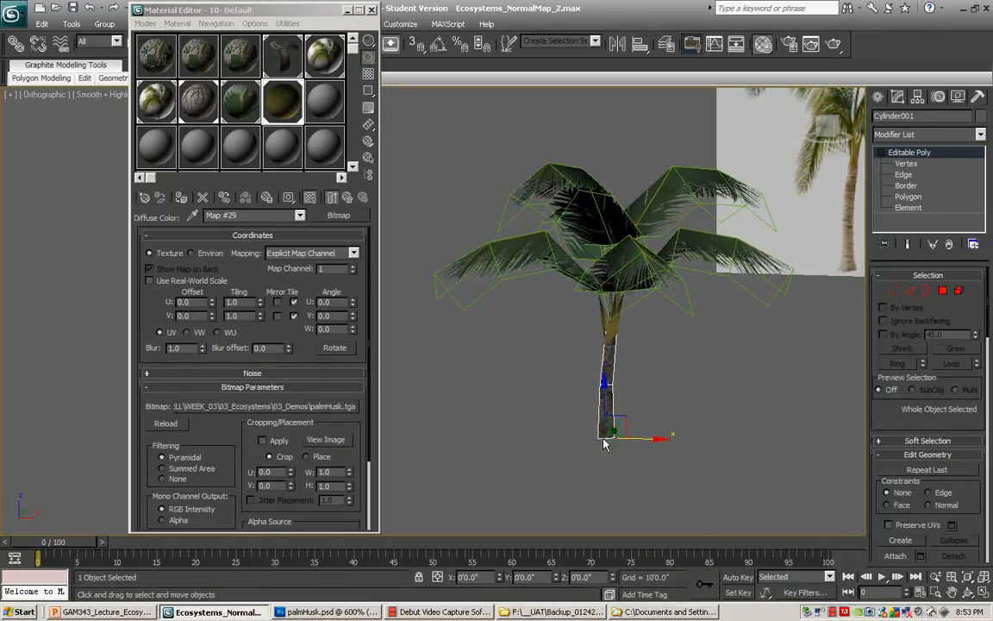
middle_click_drag(638, 412, 605, 405)
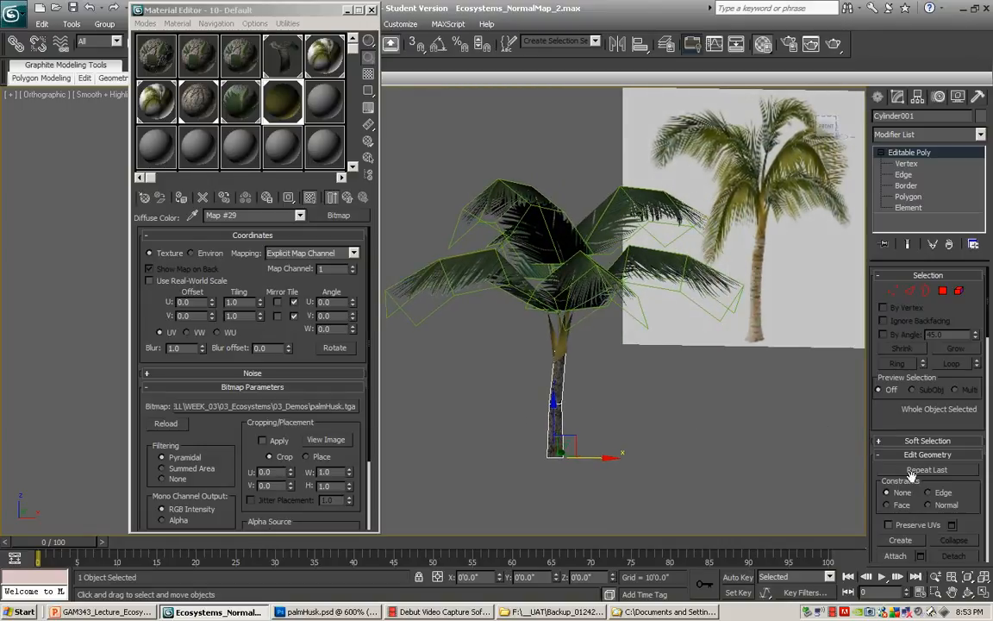
left_click_drag(888, 416, 888, 279)
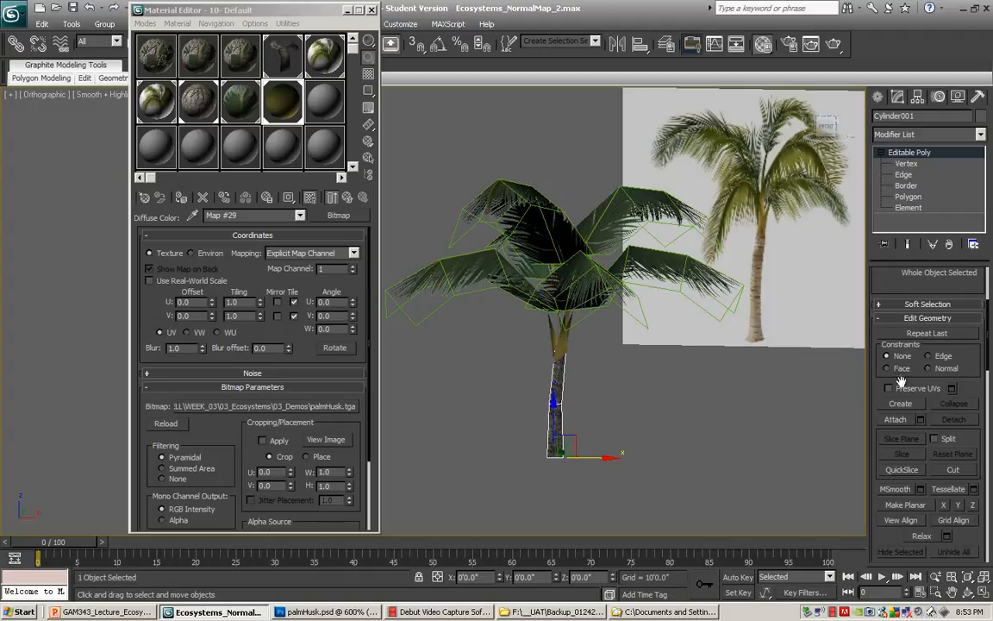
left_click(895, 420)
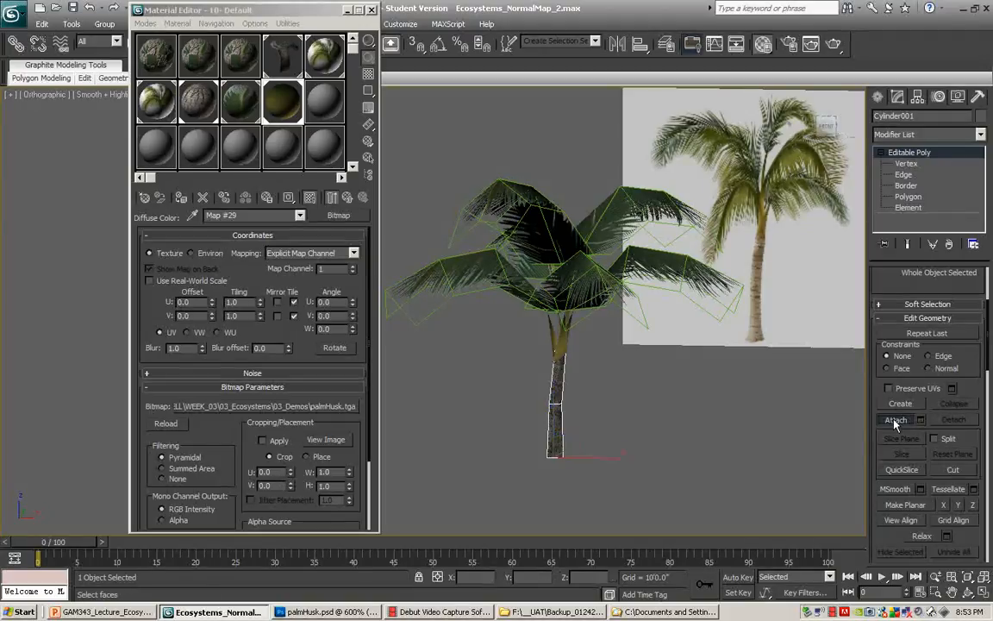
left_click(554, 339)
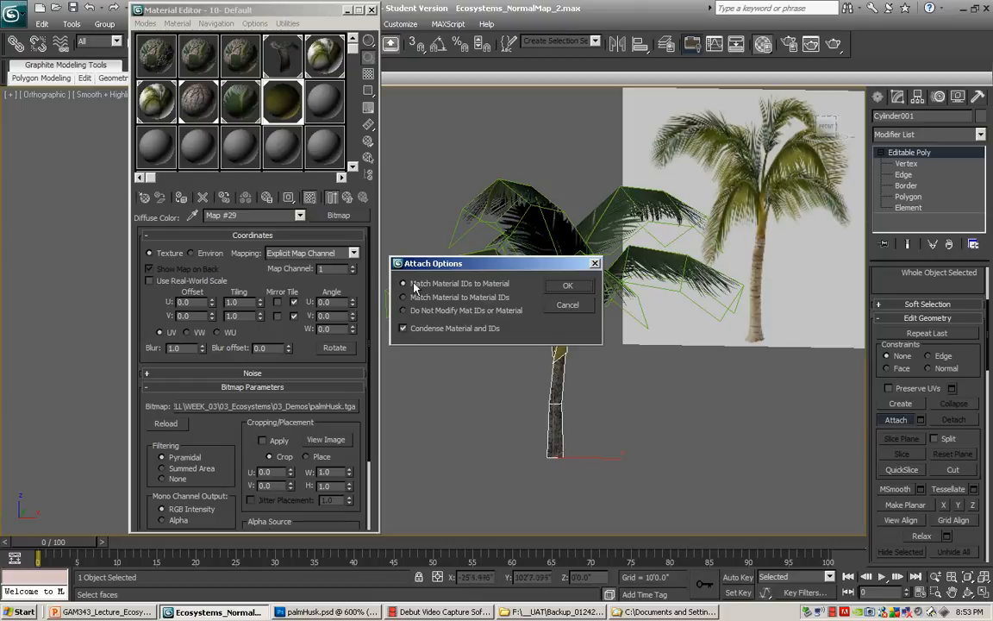
left_click_drag(446, 268, 656, 364)
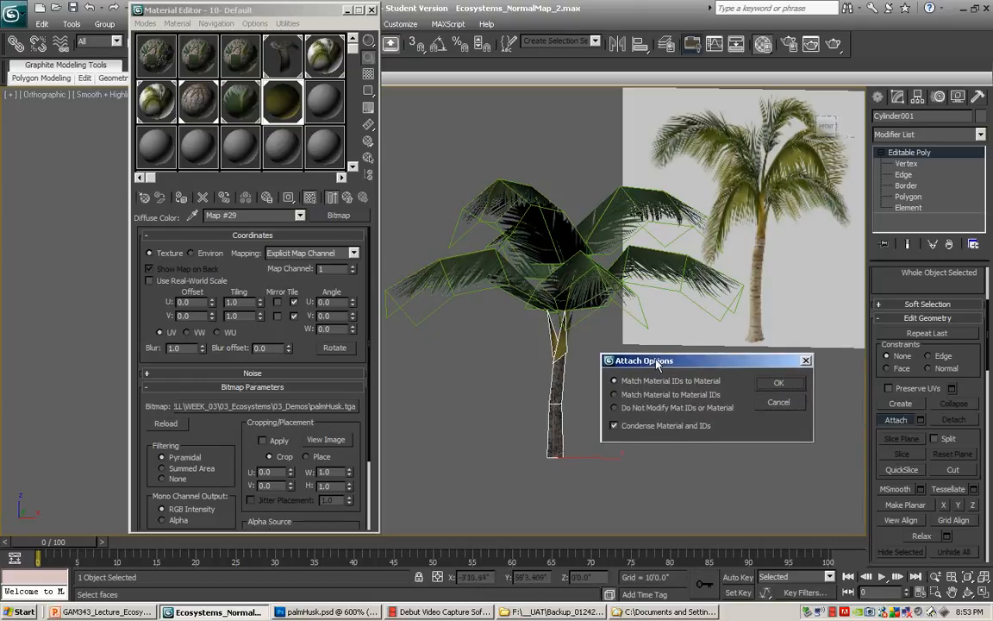
left_click(782, 383)
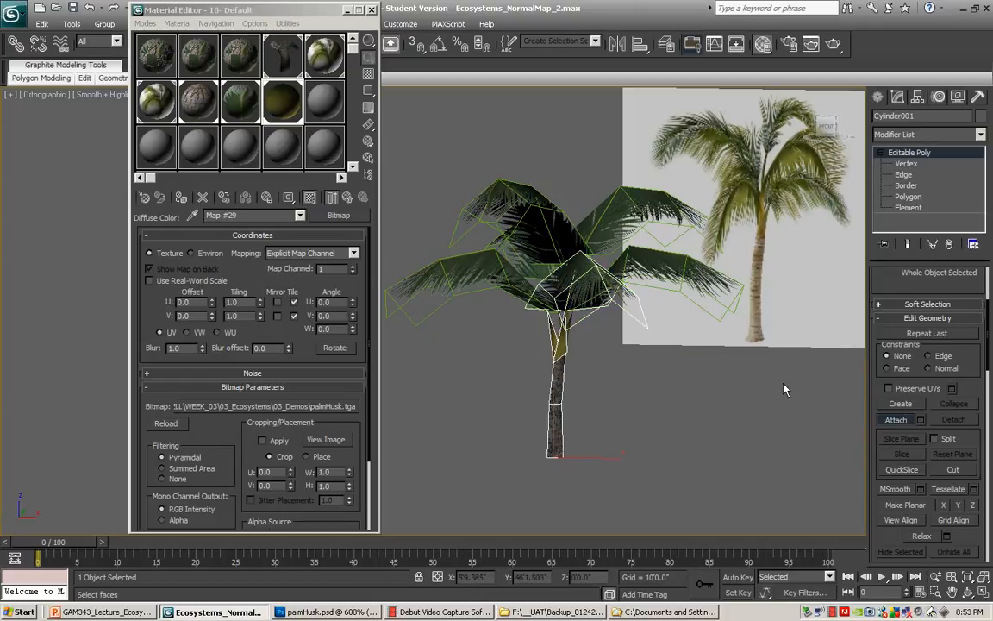
- Attach the five remaining fronds to the trunk object, using Match Material IDs to Material with Condense Material and IDs
left_click(654, 271)
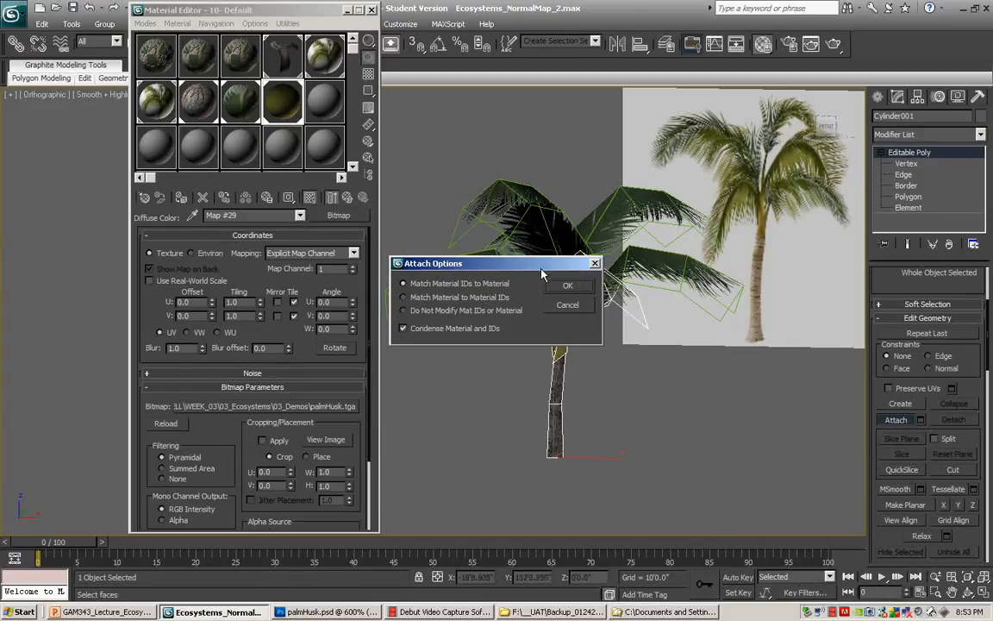
left_click_drag(536, 267, 750, 376)
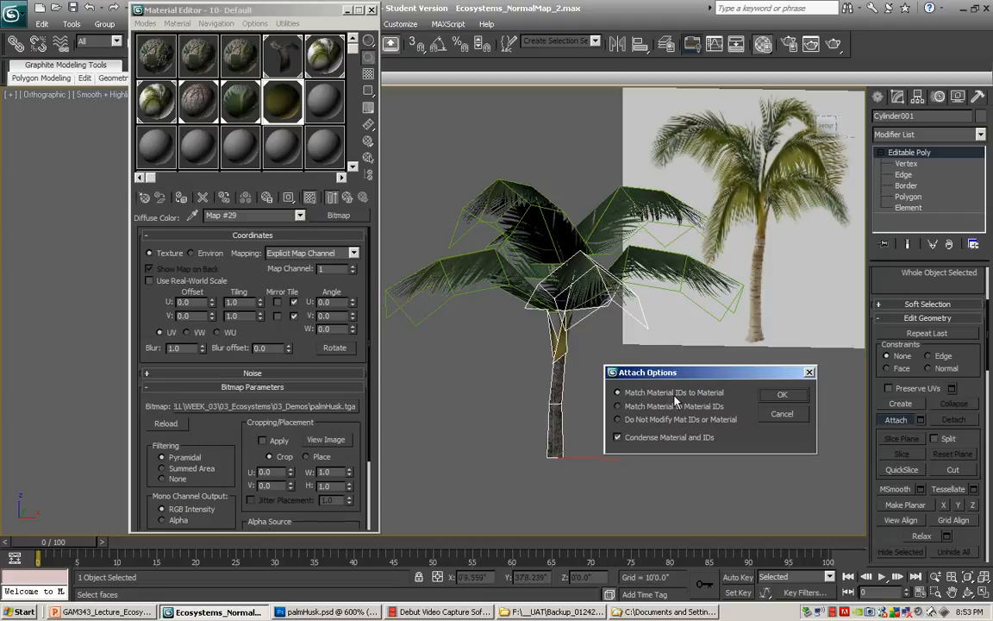
left_click(781, 394)
left_click(603, 226)
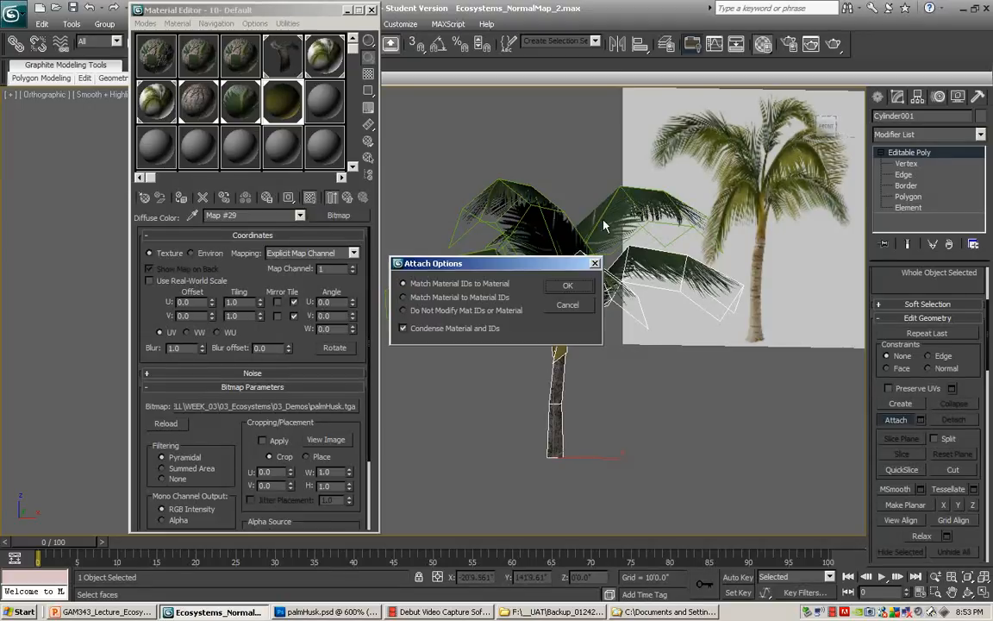
left_click(565, 288)
left_click(529, 219)
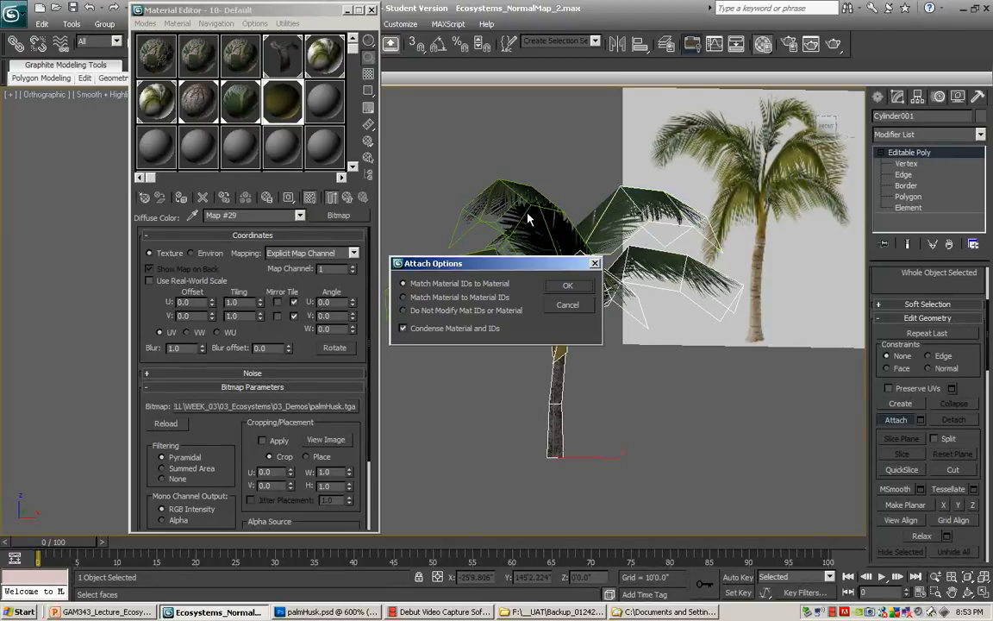
left_click(565, 289)
left_click(491, 268)
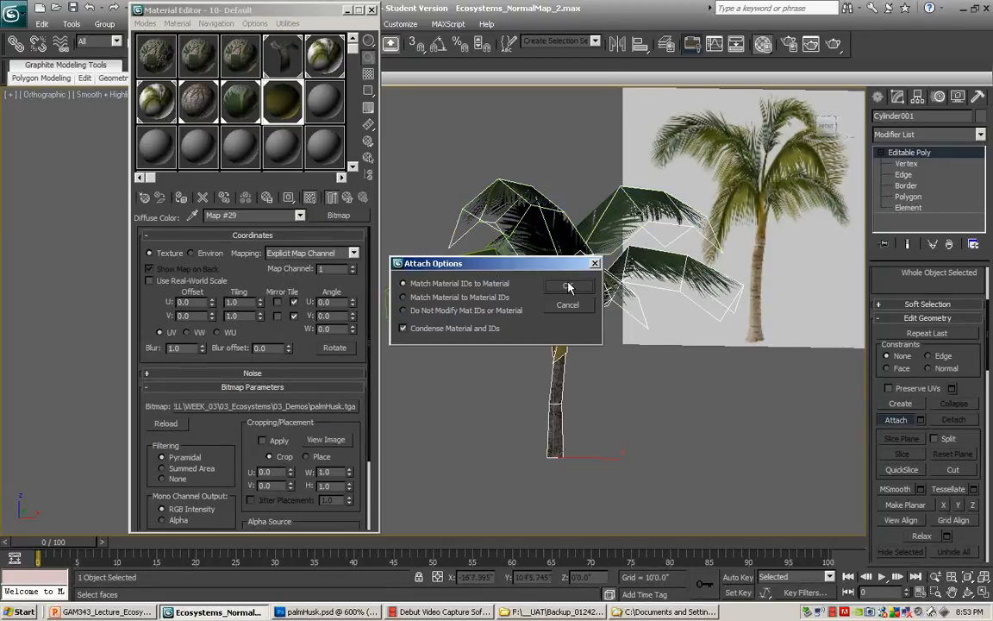
left_click(567, 287)
left_click(461, 228)
left_click(566, 288)
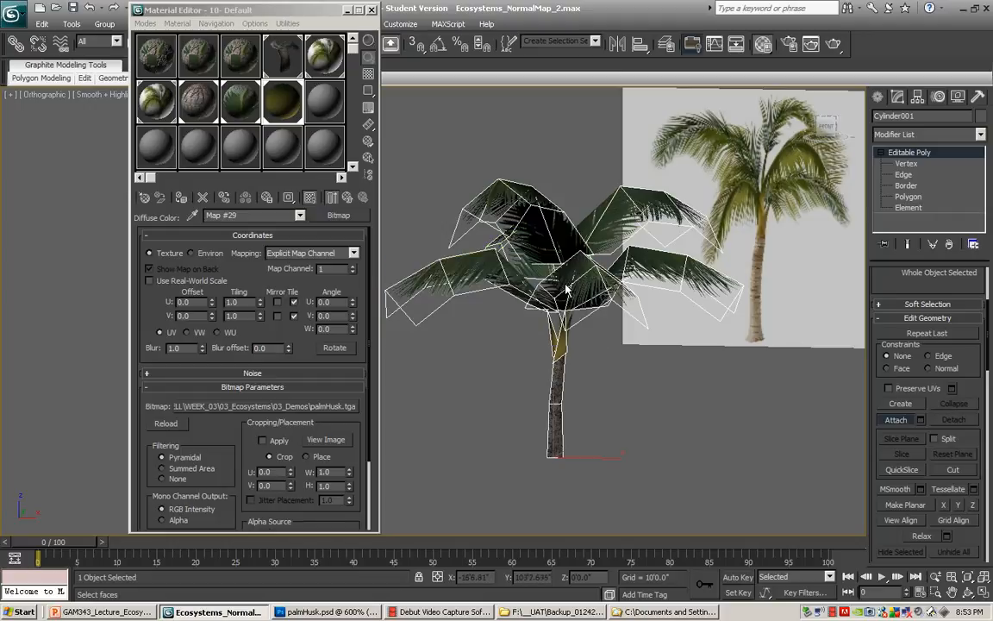
- Attach the remaining loose husk pieces at the trunk's top, matching material IDs to material and condensing materials and IDs
middle_click_drag(516, 319, 639, 314, "alt")
scroll(727, 354, "up", 2)
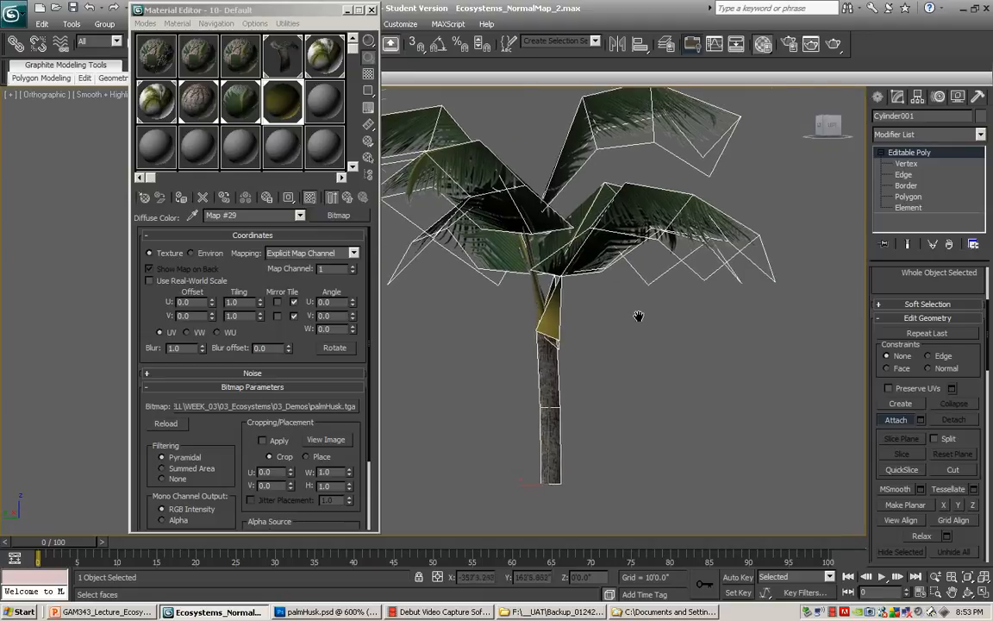
scroll(634, 314, "up", 4)
left_click(638, 292)
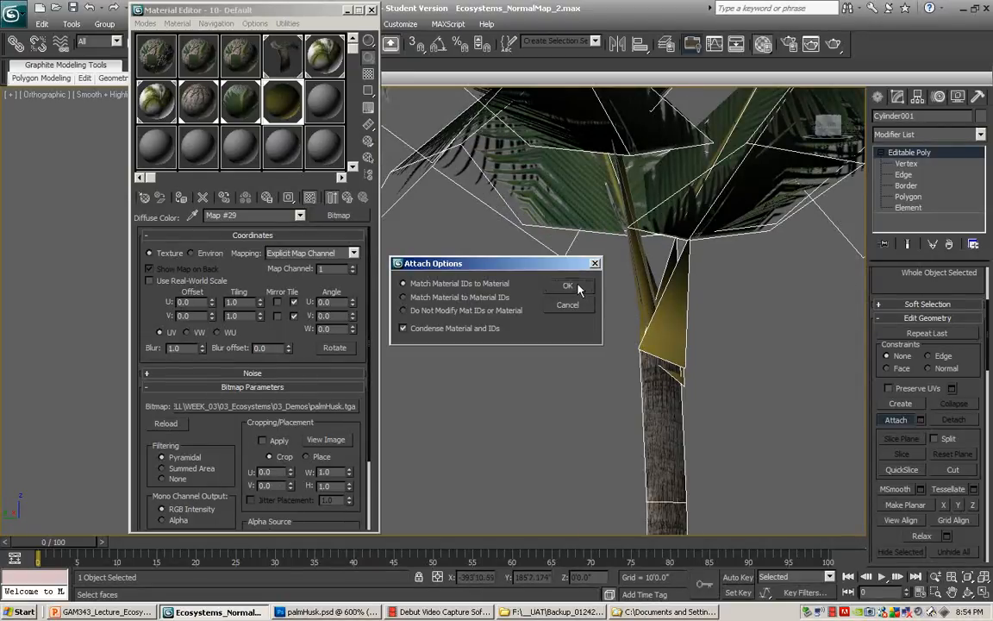
left_click(567, 285)
left_click(644, 273)
left_click(567, 285)
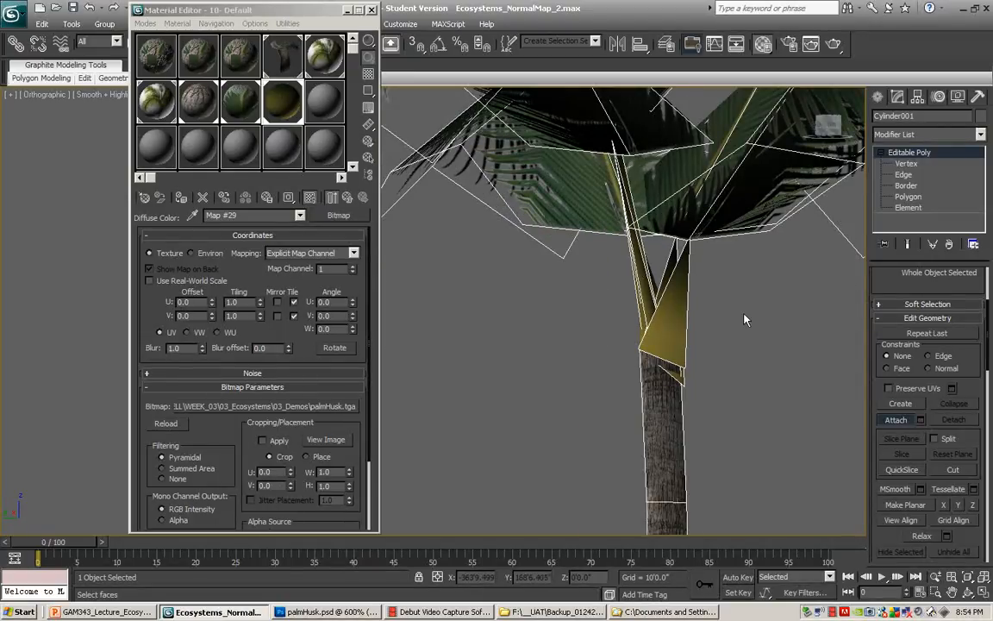
middle_click_drag(669, 282, 891, 308, "alt")
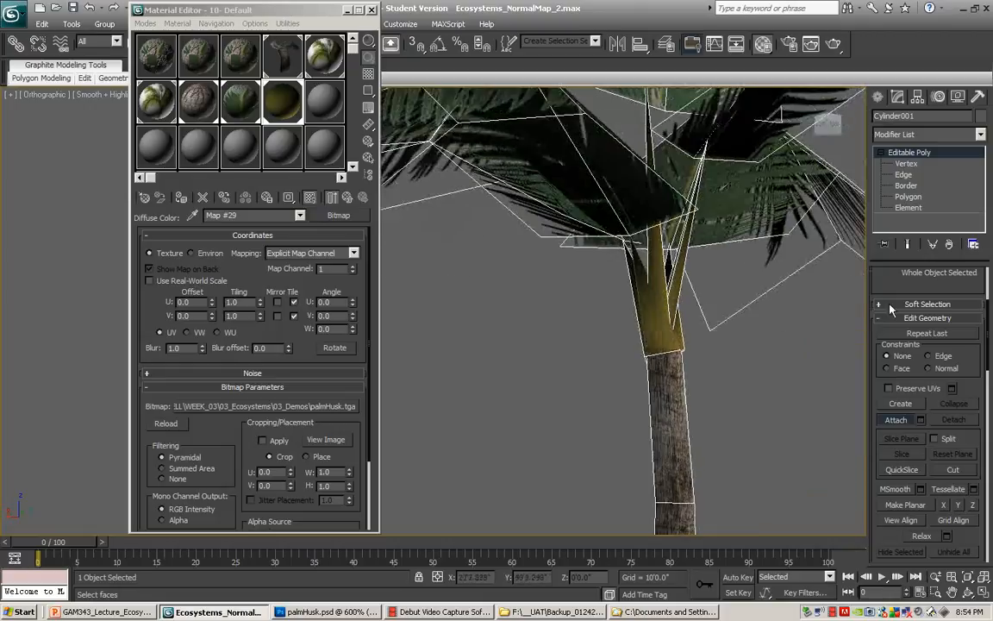
left_click(644, 321)
left_click(562, 291)
- Test the attachment by moving the whole palm about 13'3" along X, and undo the move
middle_click_drag(563, 291, 559, 352, "ctrl+alt")
middle_click_drag(559, 352, 660, 350, "alt")
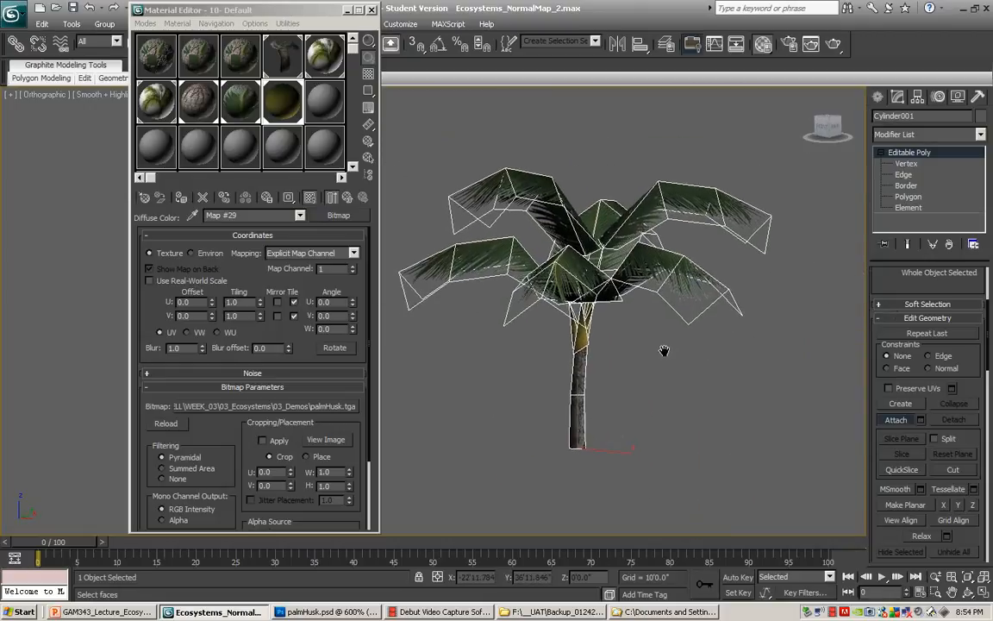
key("w")
left_click_drag(619, 452, 799, 500)
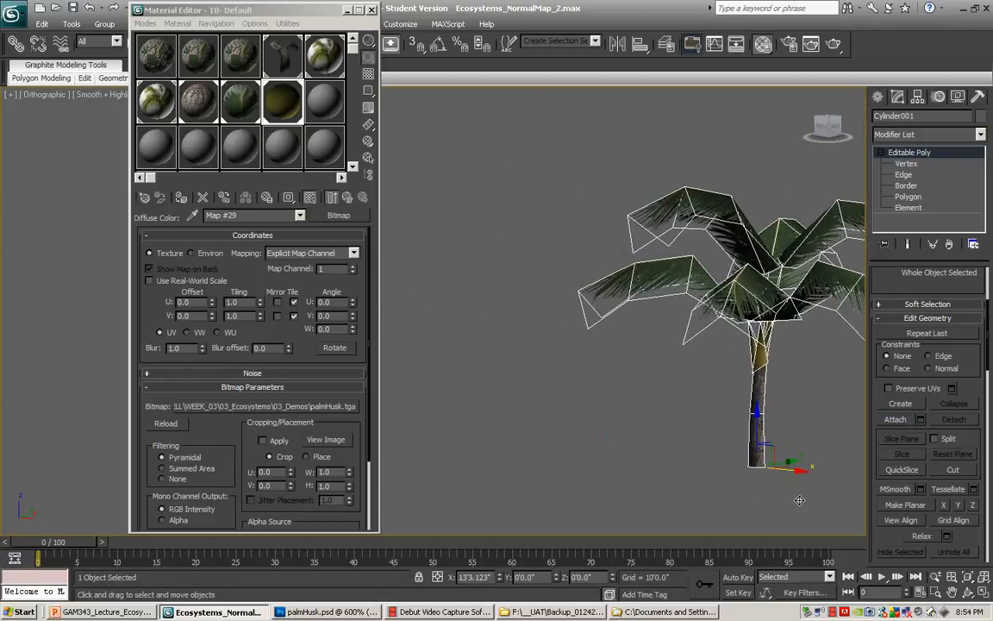
key("ctrl+z")
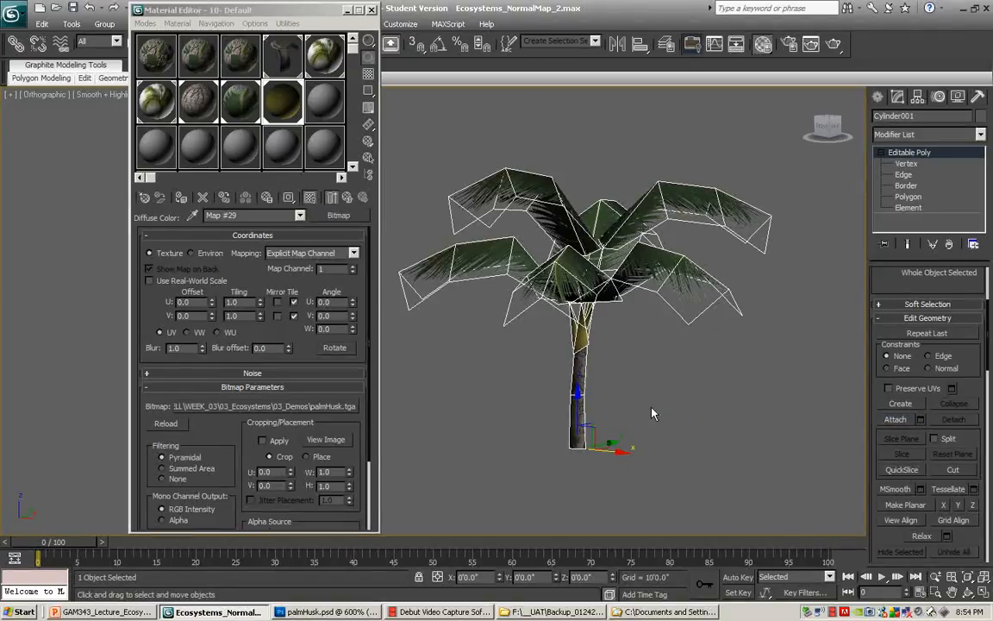
- Close the Material Editor and turn off Edged Faces in the viewport
mouse_move(652, 414)
middle_mouse_down("alt")
mouse_move(653, 399)
mouse_move(696, 390)
mouse_move(698, 413)
mouse_move(667, 416)
middle_mouse_up("alt")
scroll(692, 396, "up", 2)
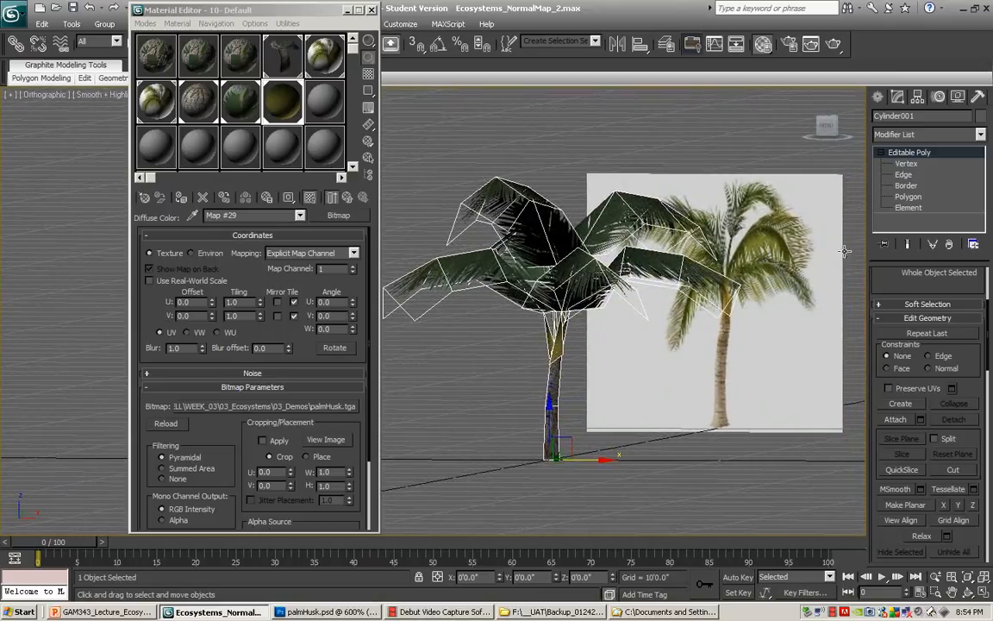
middle_click_drag(576, 328, 562, 326)
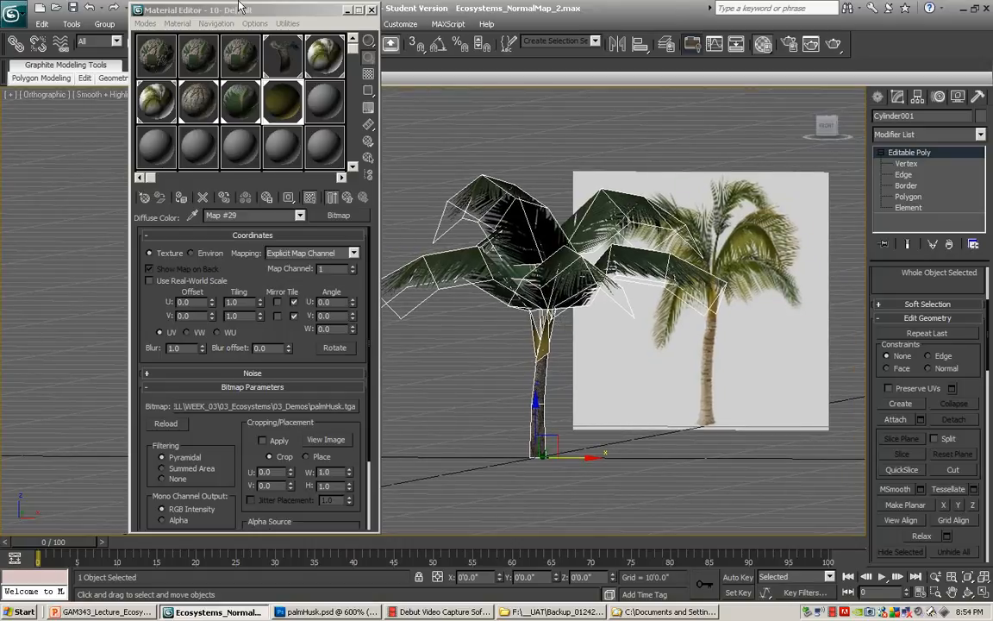
left_click(369, 10)
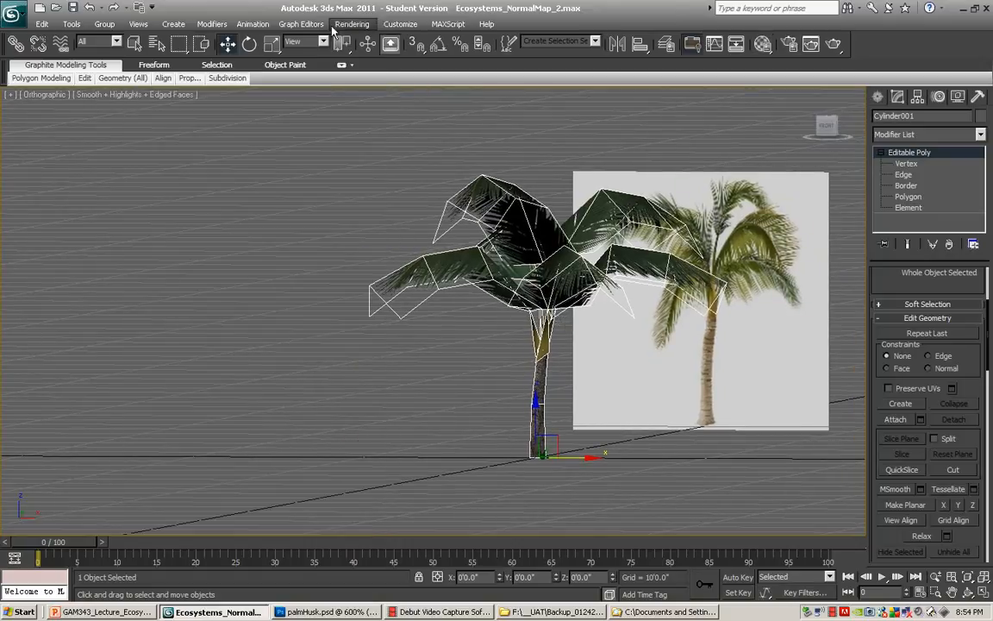
left_click(157, 96)
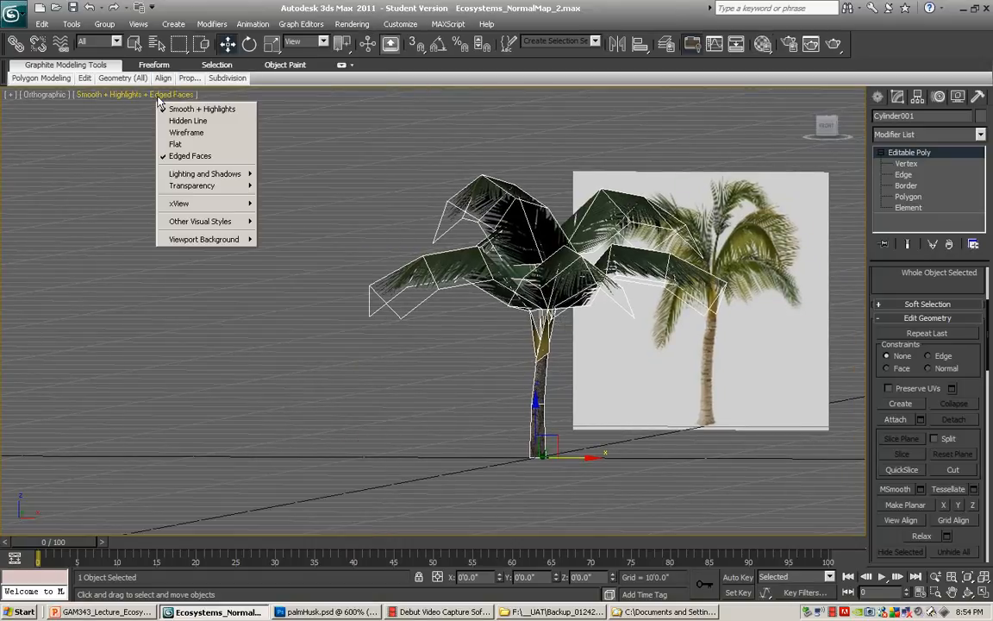
left_click(182, 161)
- Select all of the palm's polygons to check the polygon count, and return to object level
middle_click_drag(343, 229, 261, 241)
scroll(386, 279, "down", 3)
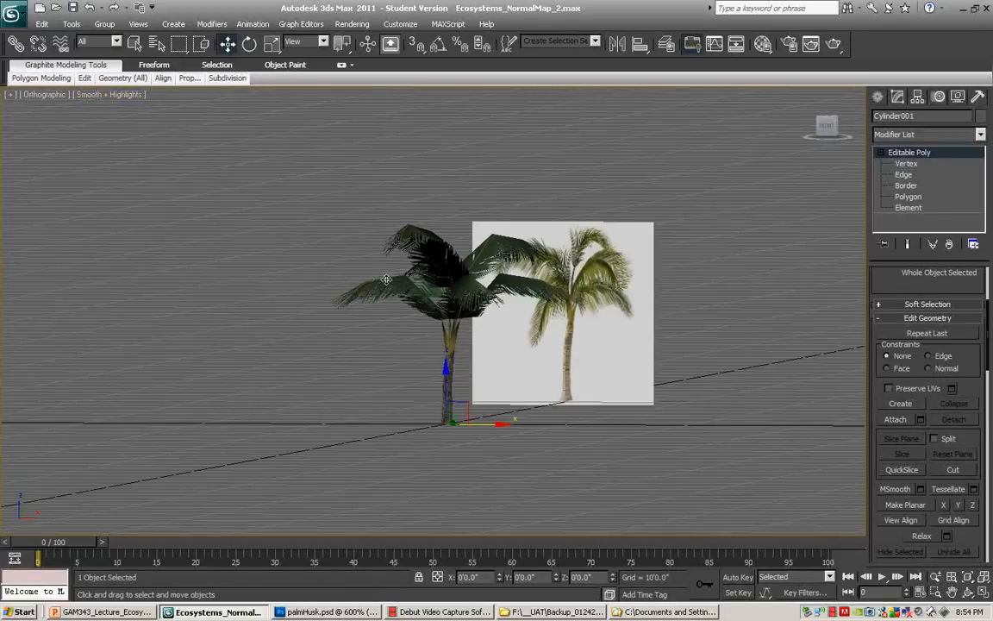
middle_click_drag(386, 279, 390, 282)
mouse_move(583, 344)
middle_mouse_down()
mouse_move(583, 359)
mouse_move(598, 358)
mouse_move(583, 356)
middle_mouse_up()
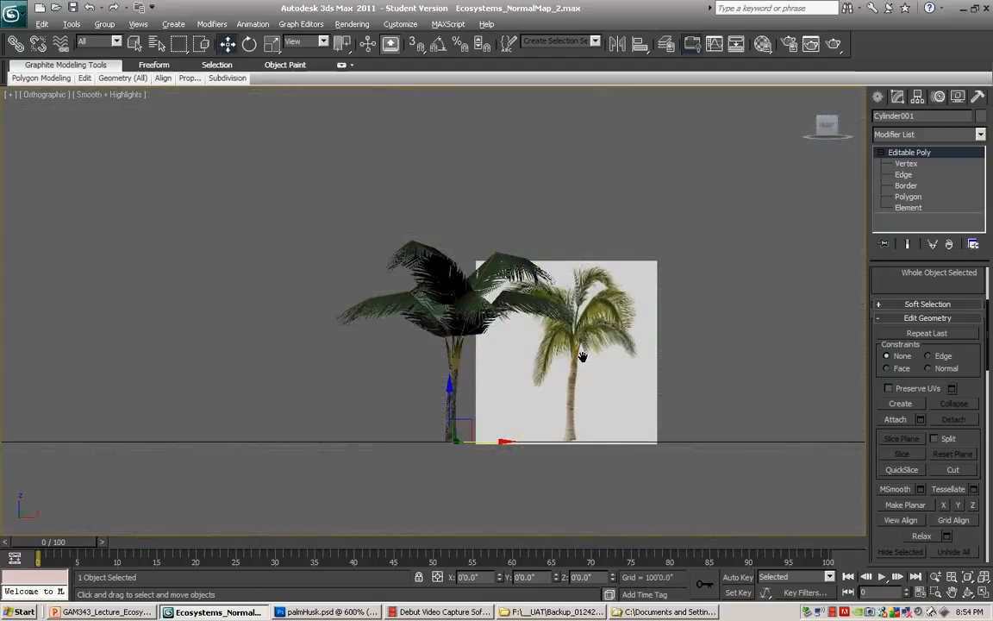
left_click(908, 197)
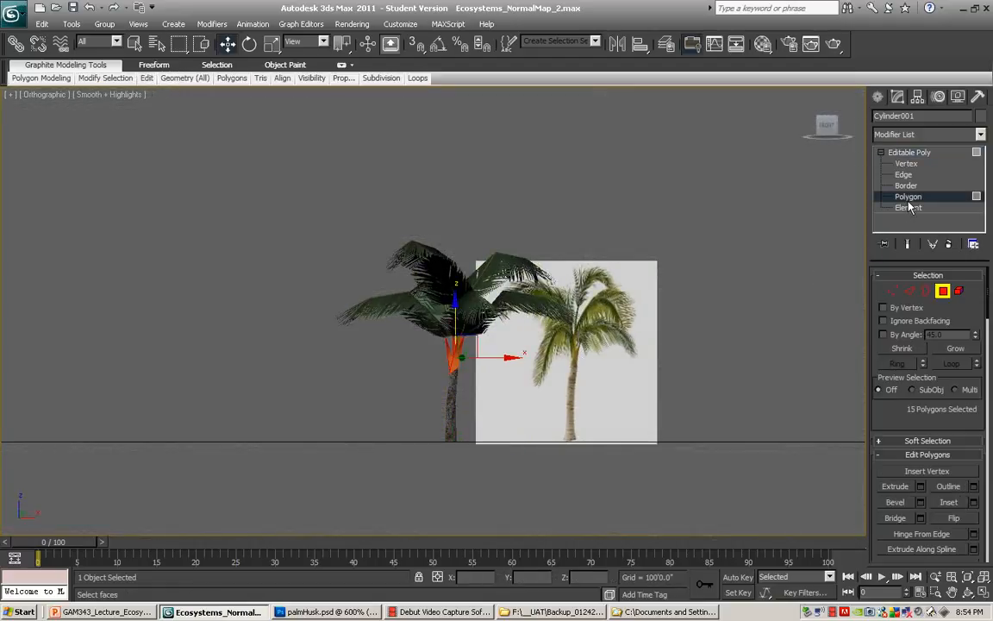
left_click_drag(287, 204, 608, 491)
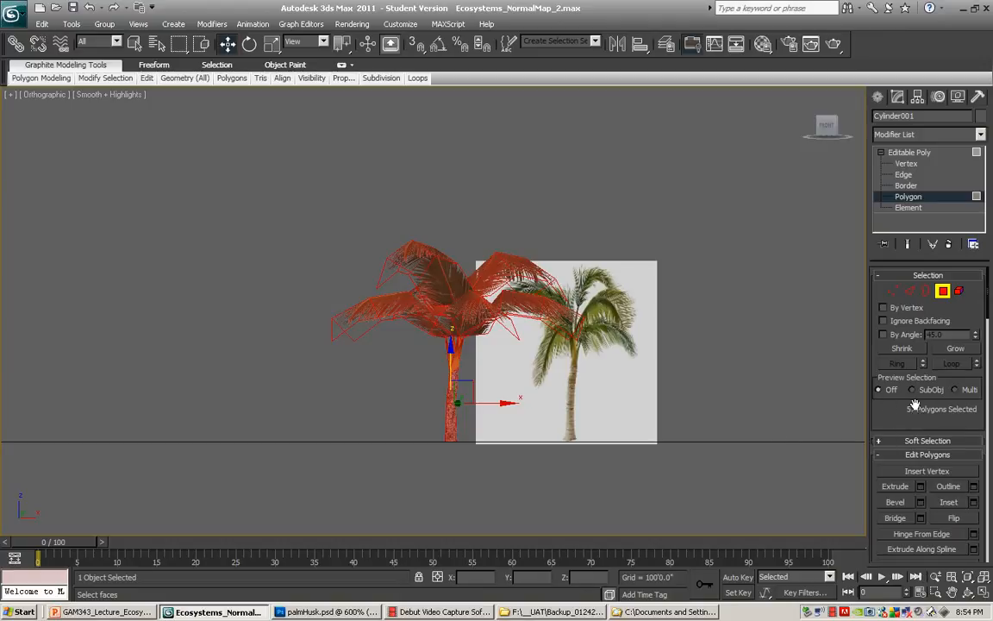
middle_click_drag(721, 403, 664, 378)
scroll(676, 417, "up", 3)
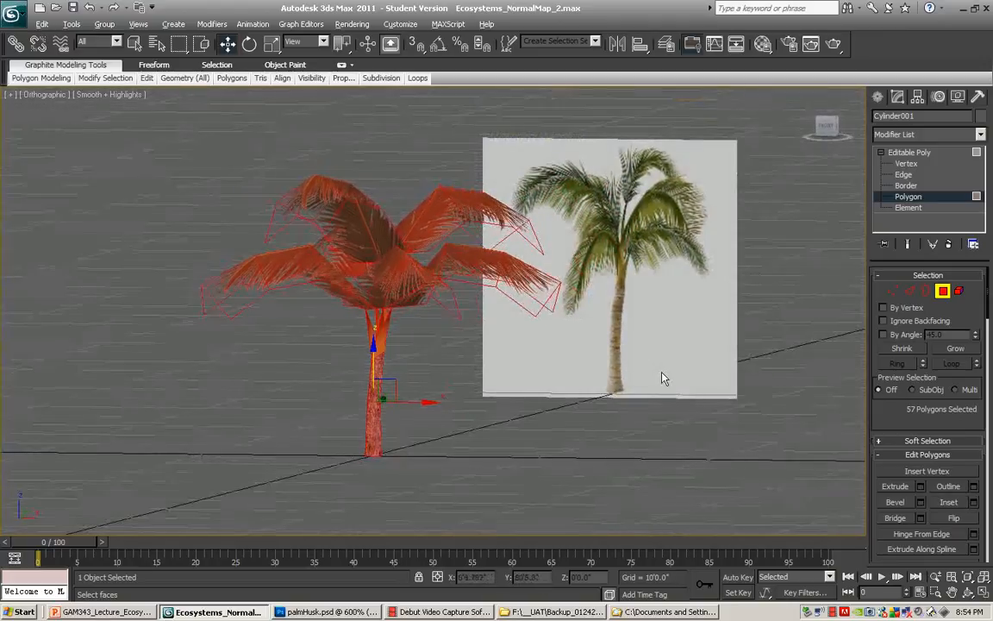
left_click(909, 153)
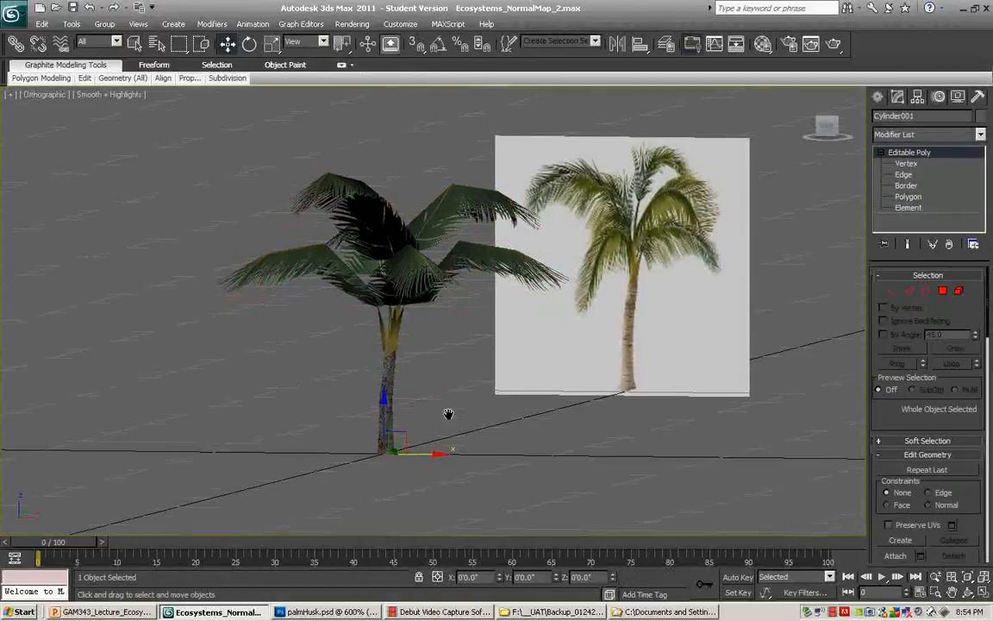
- Clone the palm about 10'3" along Y as a single copy named LOD03
middle_click_drag(446, 412, 562, 388)
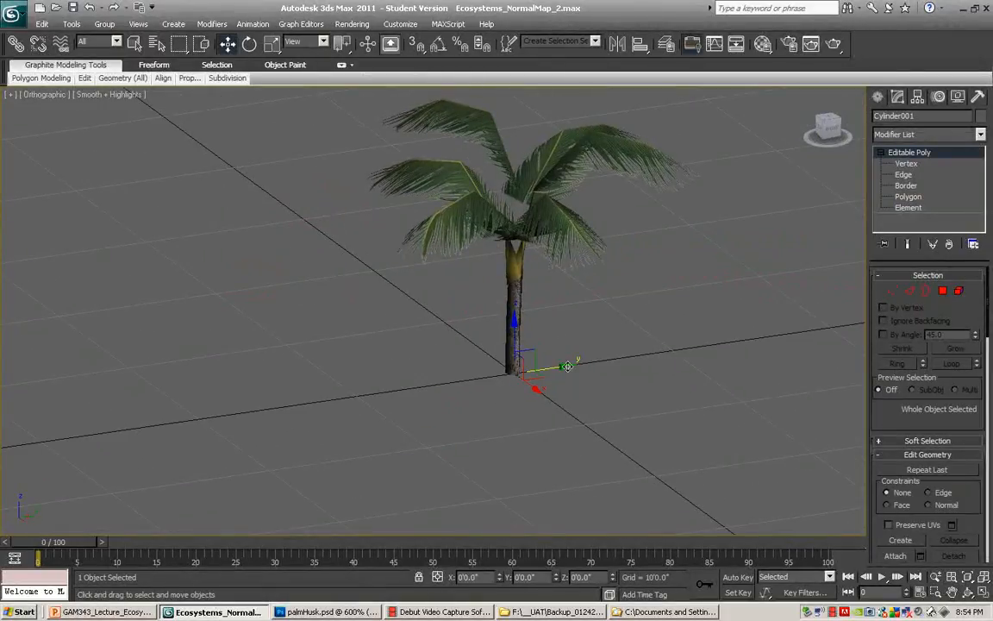
left_click_drag(565, 365, 729, 346, "shift")
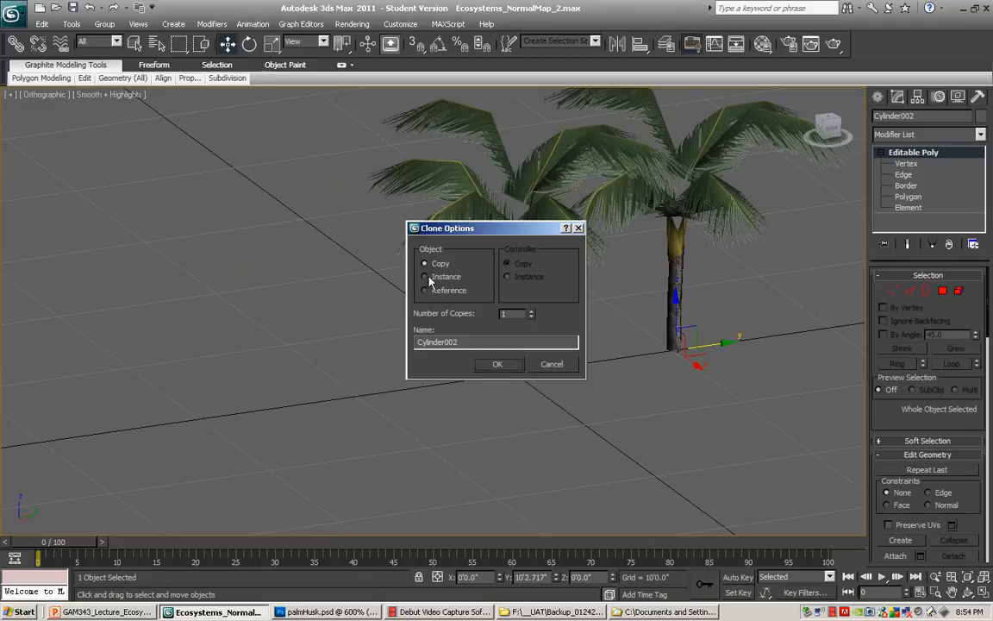
left_click_drag(458, 342, 387, 346)
type("LOD03")
left_click(501, 365)
- Move the LOD03 palm farther along Y to about 30'10", well clear of the original
middle_click_drag(643, 361, 295, 447)
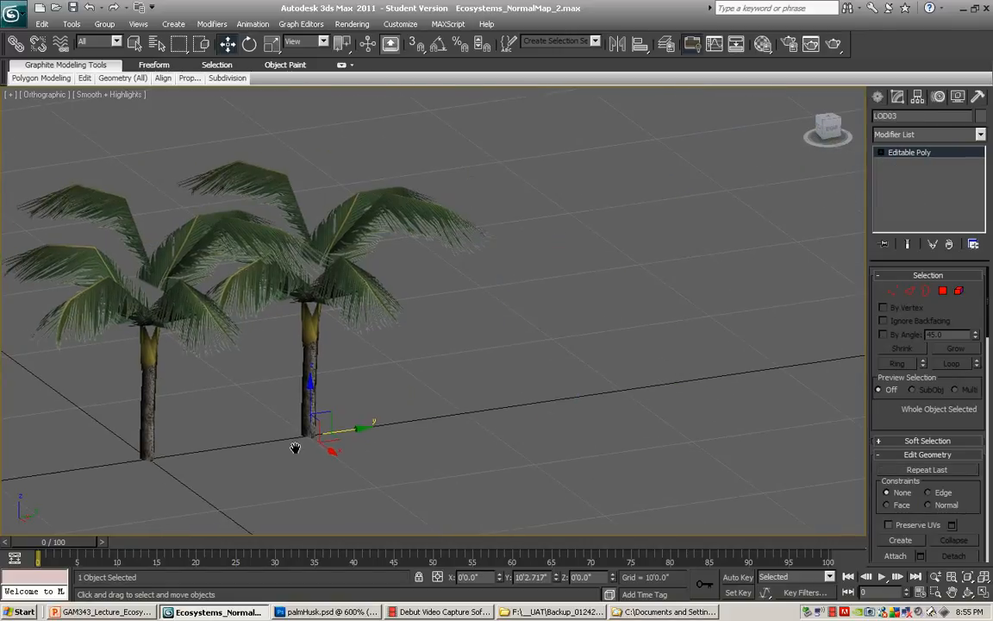
left_click_drag(360, 431, 682, 347)
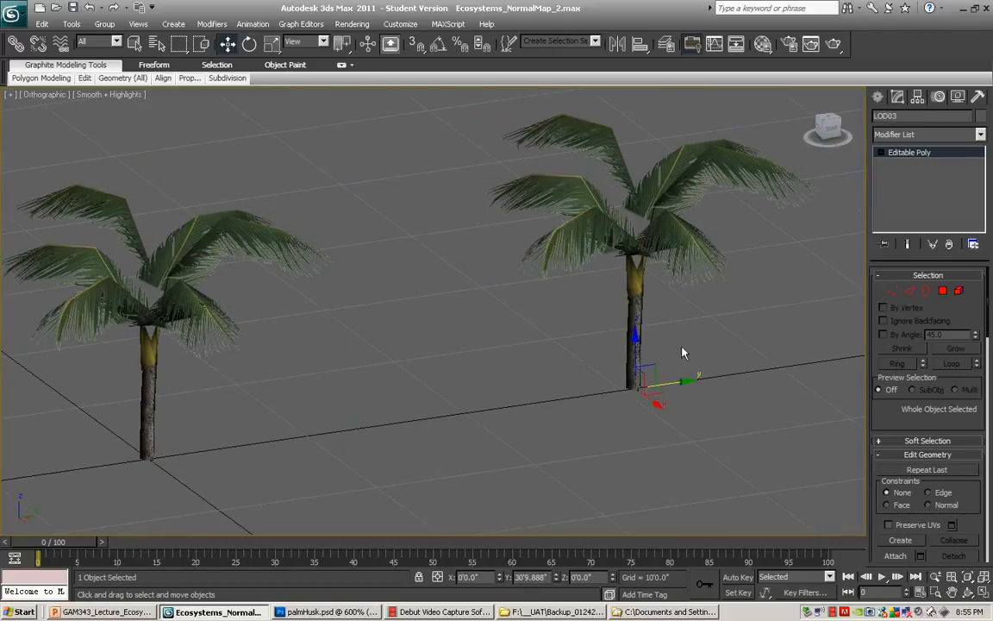
middle_click_drag(448, 420, 550, 379)
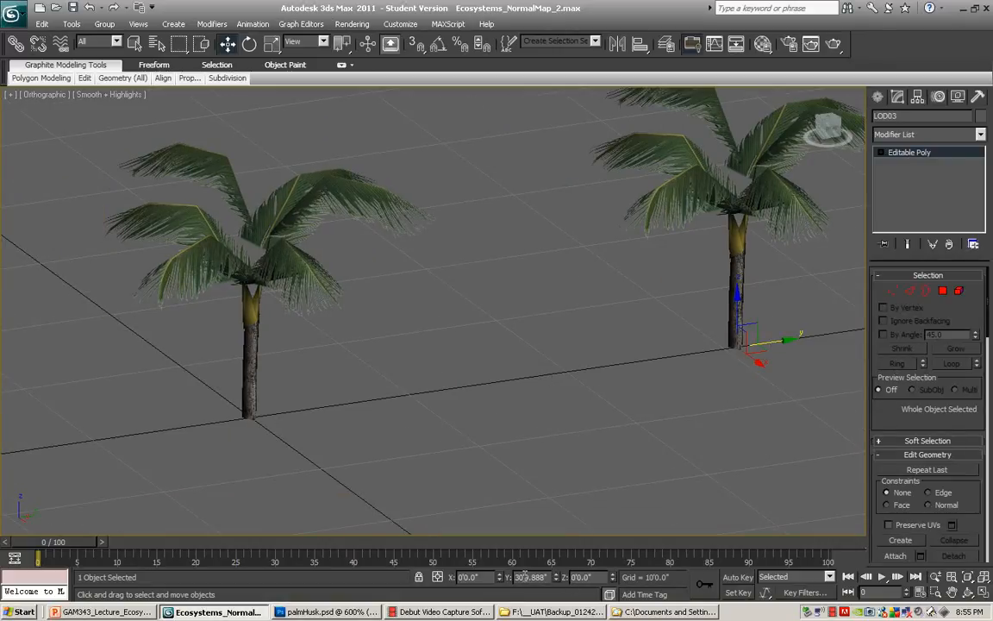
middle_click_drag(509, 463, 479, 457)
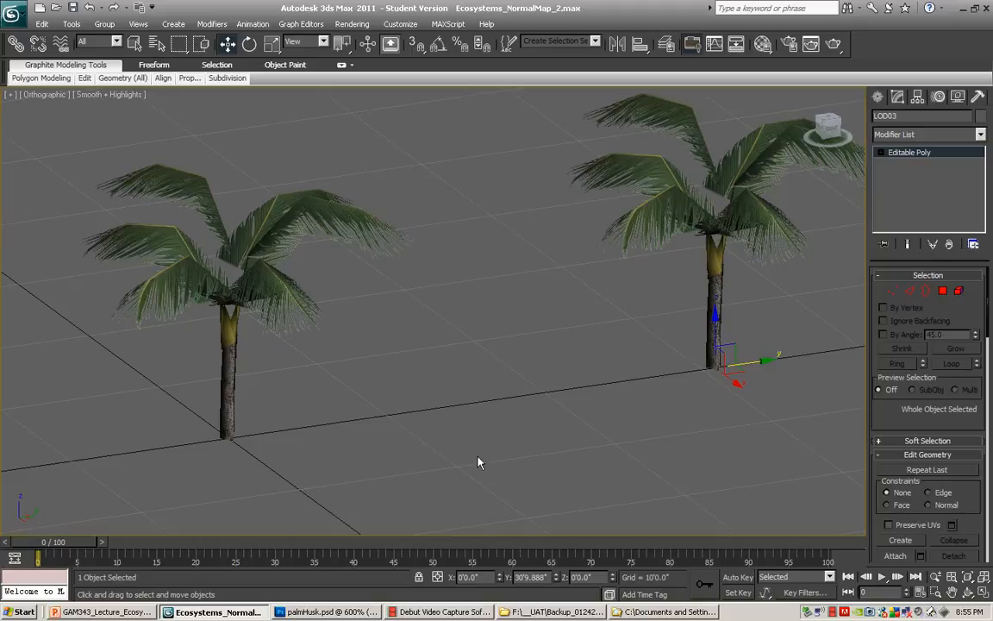
- Select the original palm and examine its fronds, husk and trunk beside the LOD03 copy from several angles
scroll(477, 443, "down", 6)
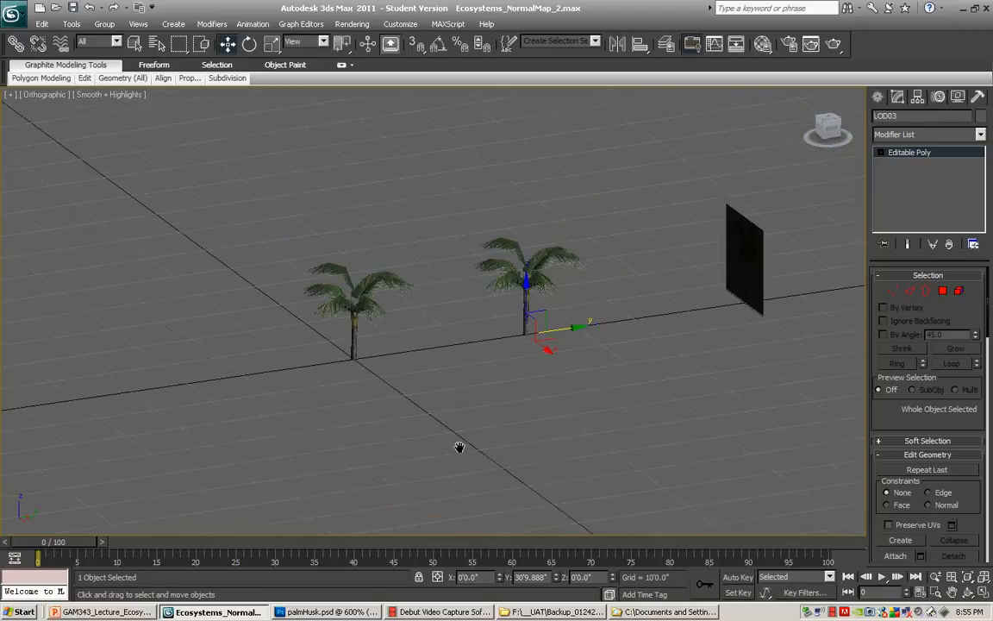
scroll(461, 446, "up", 2)
middle_click_drag(466, 444, 548, 421, "alt")
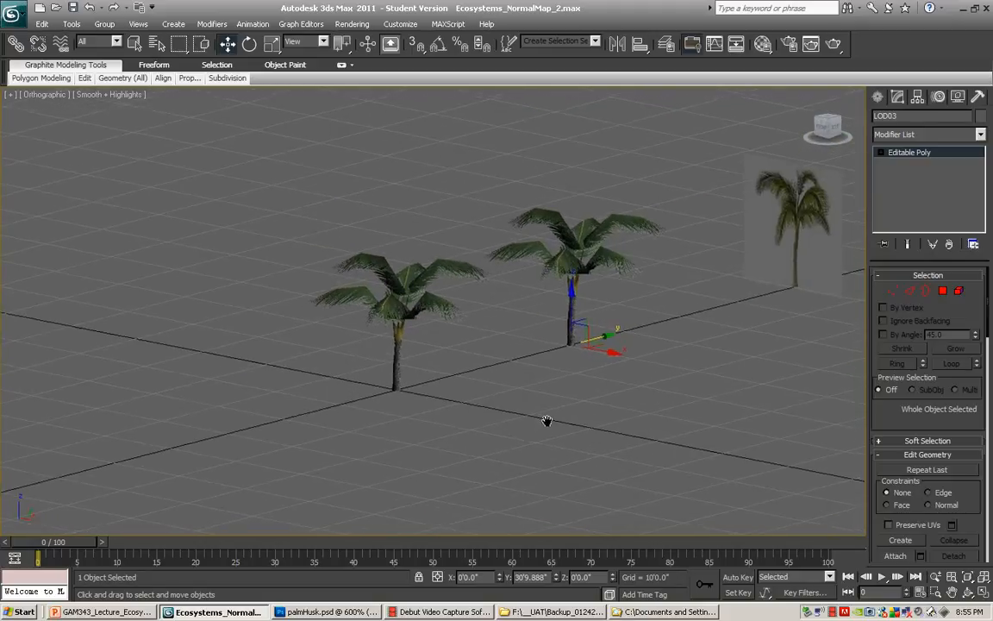
scroll(550, 431, "up", 3)
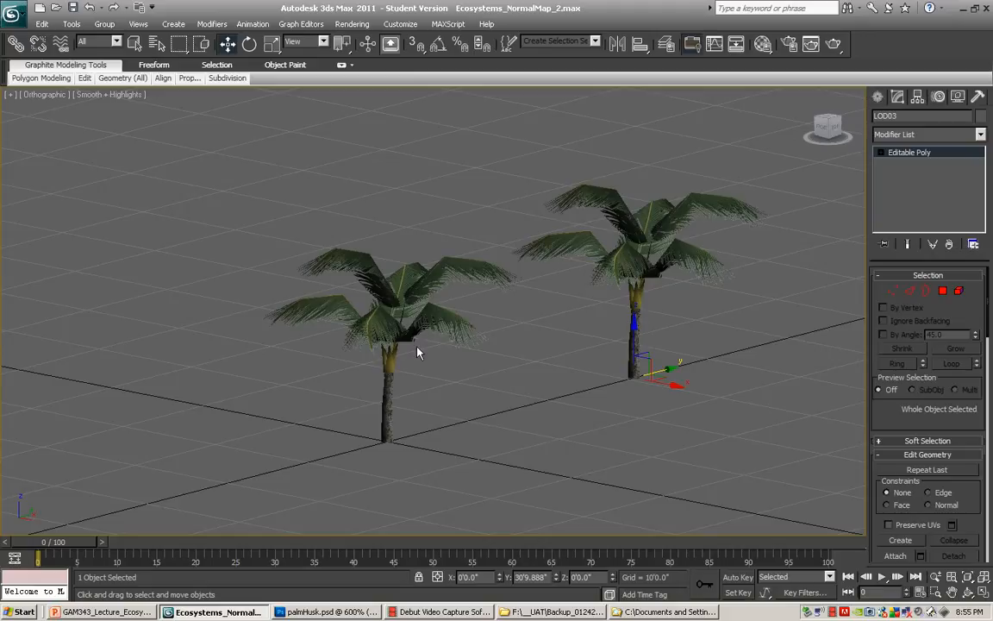
left_click(392, 376)
scroll(433, 381, "up", 2)
middle_click_drag(432, 381, 559, 252)
scroll(440, 337, "up", 4)
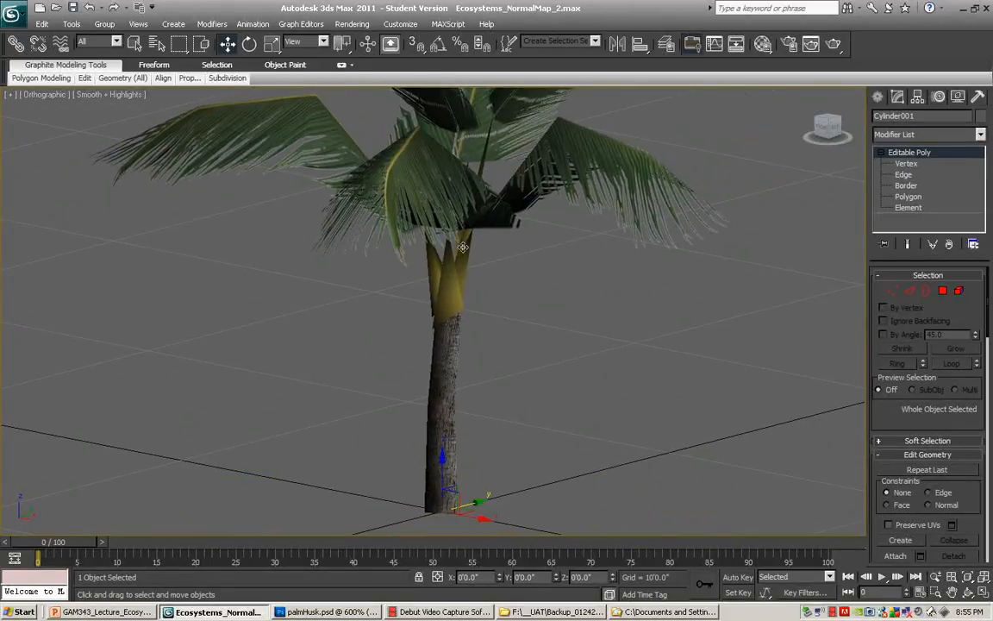
scroll(477, 304, "down", 4)
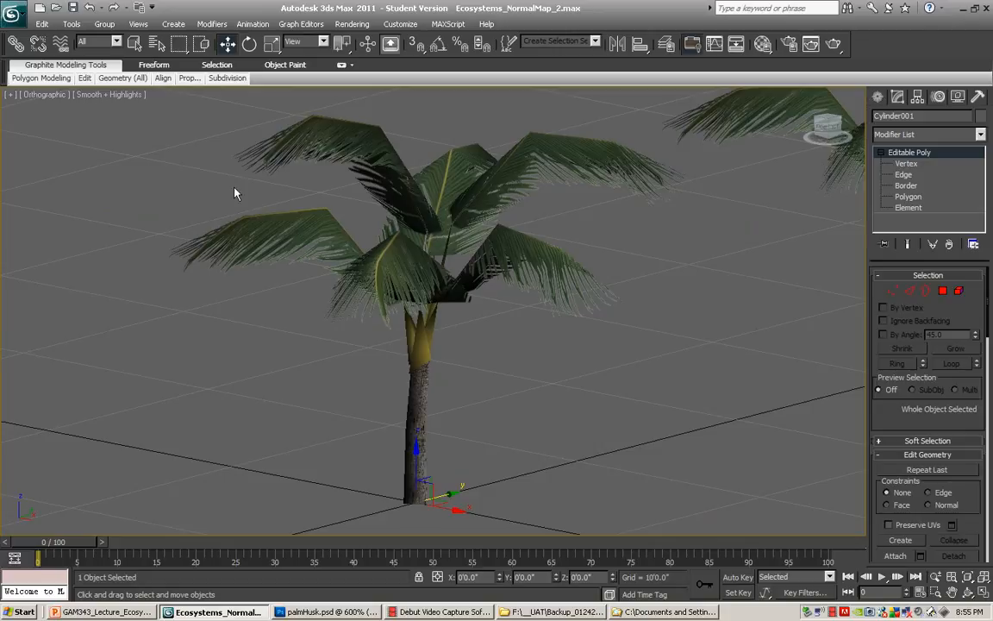
middle_click_drag(456, 314, 484, 323)
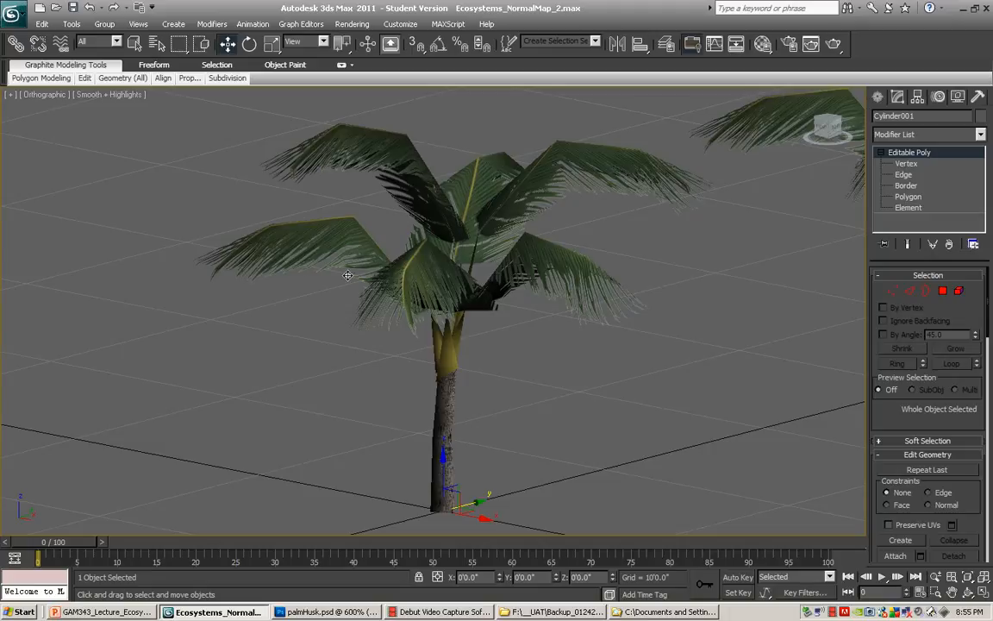
middle_click_drag(313, 247, 702, 284, "alt")
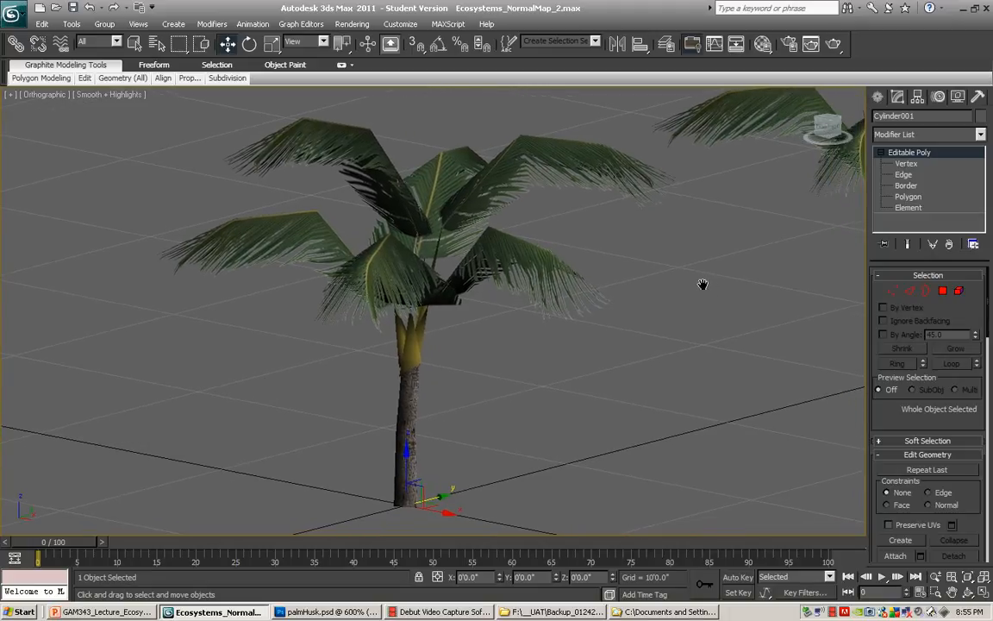
middle_click_drag(759, 237, 584, 344, "alt")
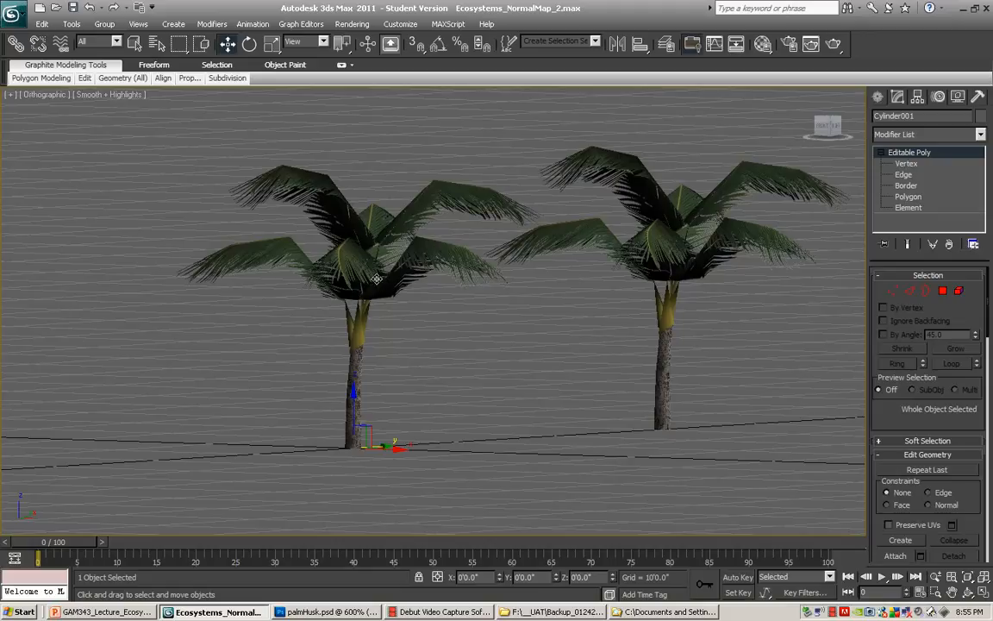
mouse_move(464, 352)
middle_mouse_down()
mouse_move(476, 370)
mouse_move(467, 381)
mouse_move(443, 377)
mouse_move(453, 364)
middle_mouse_up()
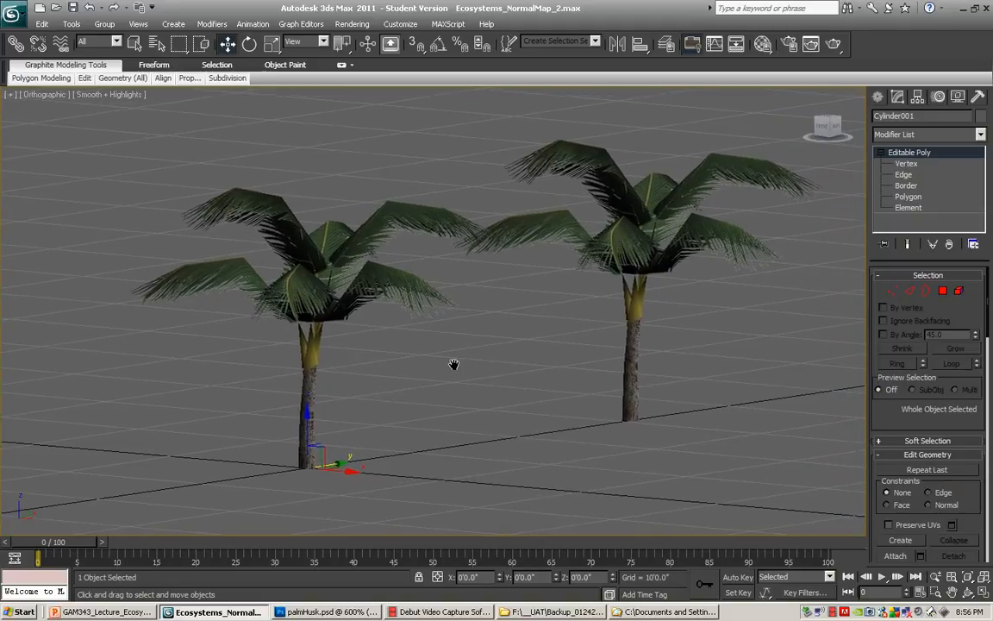